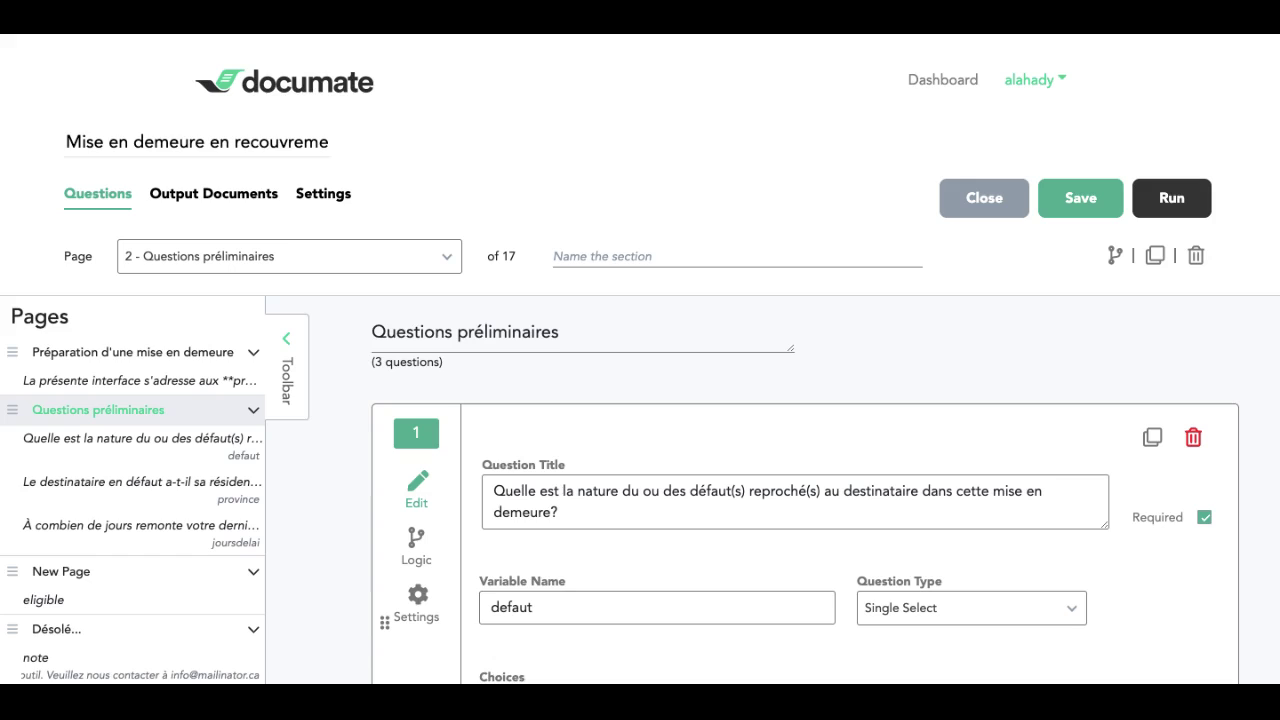
Step: Review the titles, variable names, question types and choices of the questions on the Questions préliminaires page
{"action": "left_click", "coordinate": [1115, 255]}
{"action": "triple_click", "coordinate": [248, 145]}
{"action": "left_click", "coordinate": [589, 402]}
{"action": "scroll", "coordinate": [530, 317], "scroll_direction": "down", "scroll_amount": 6}
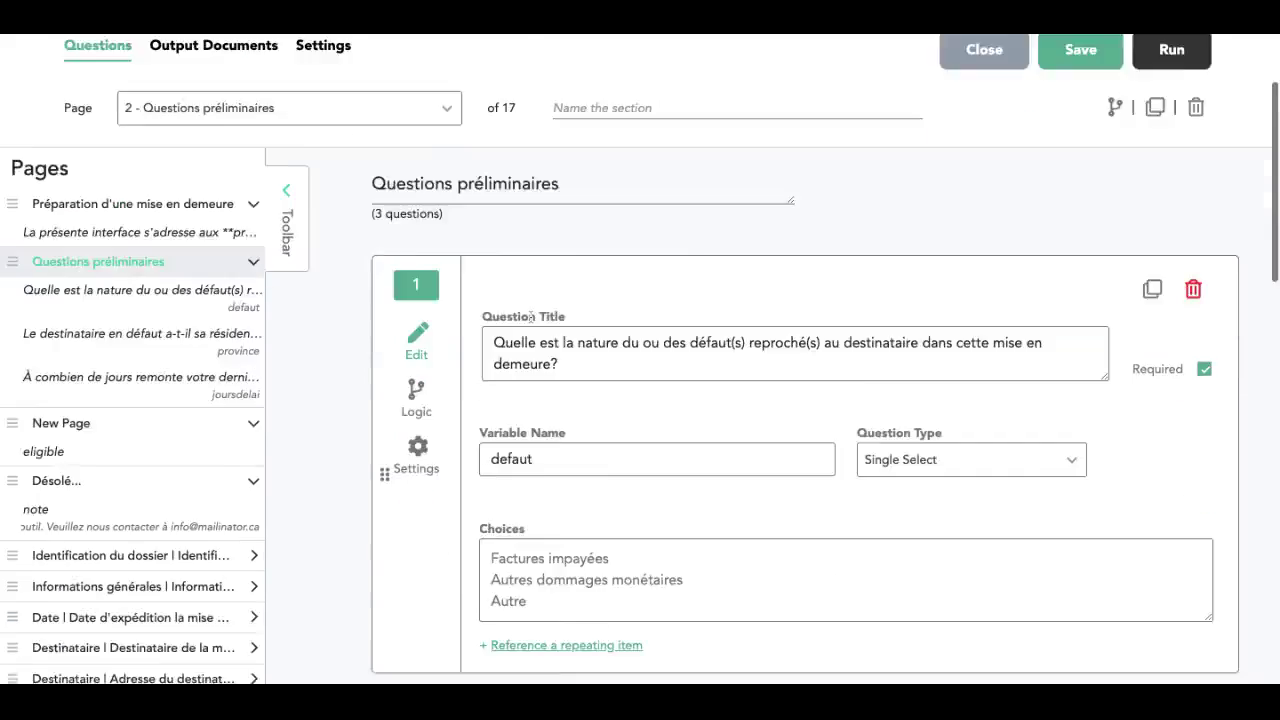
{"action": "scroll", "coordinate": [530, 317], "scroll_direction": "up", "scroll_amount": 6}
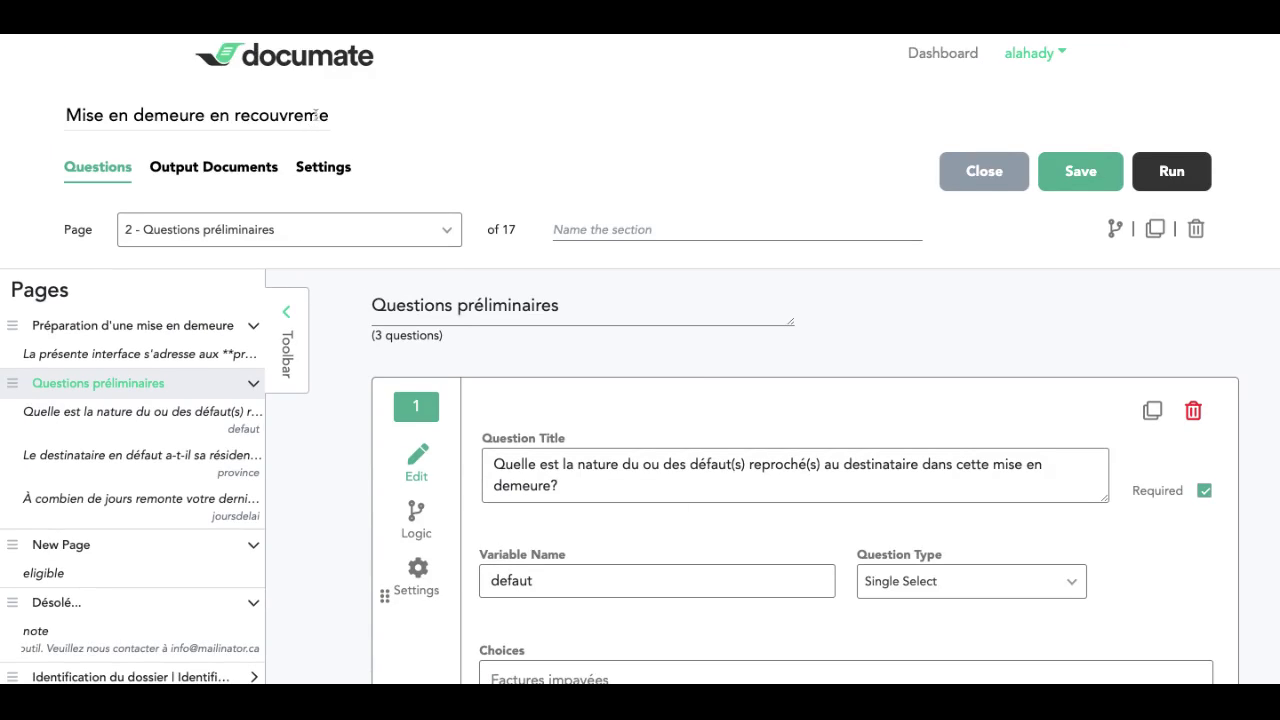
{"action": "scroll", "coordinate": [687, 429], "scroll_direction": "down", "scroll_amount": 2}
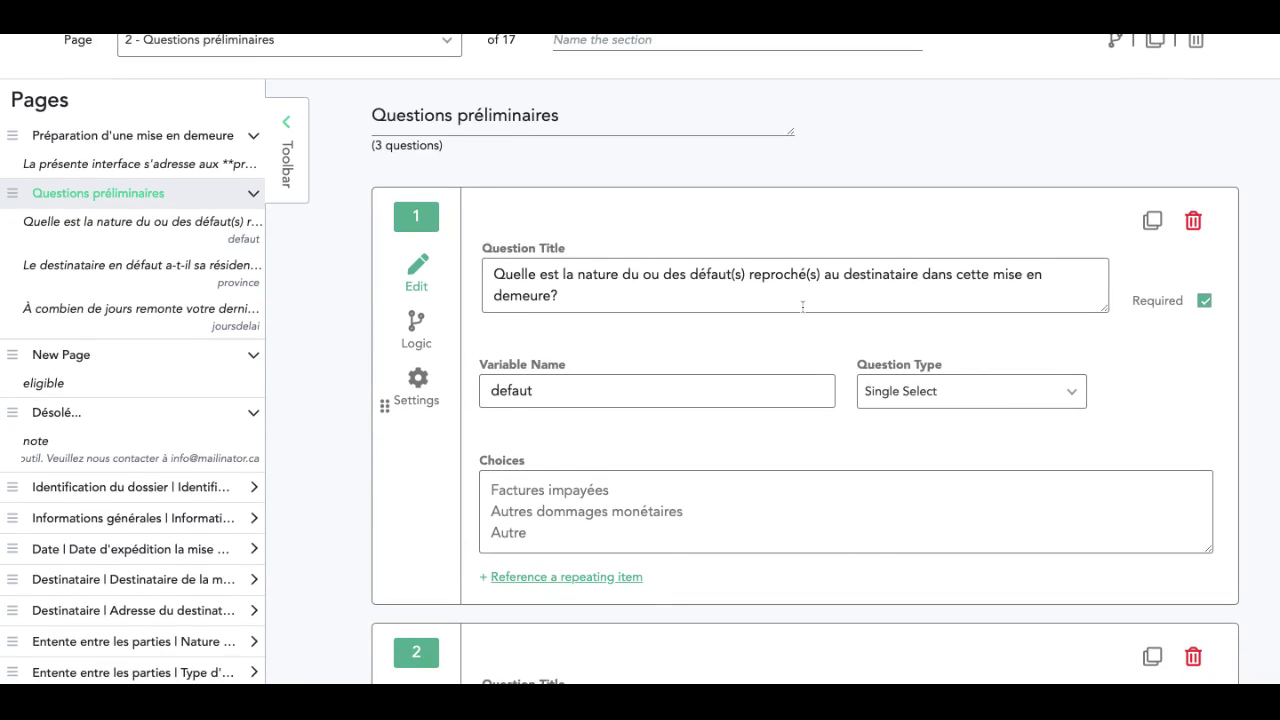
{"action": "scroll", "coordinate": [802, 306], "scroll_direction": "down", "scroll_amount": 2}
{"action": "scroll", "coordinate": [771, 557], "scroll_direction": "down", "scroll_amount": 2}
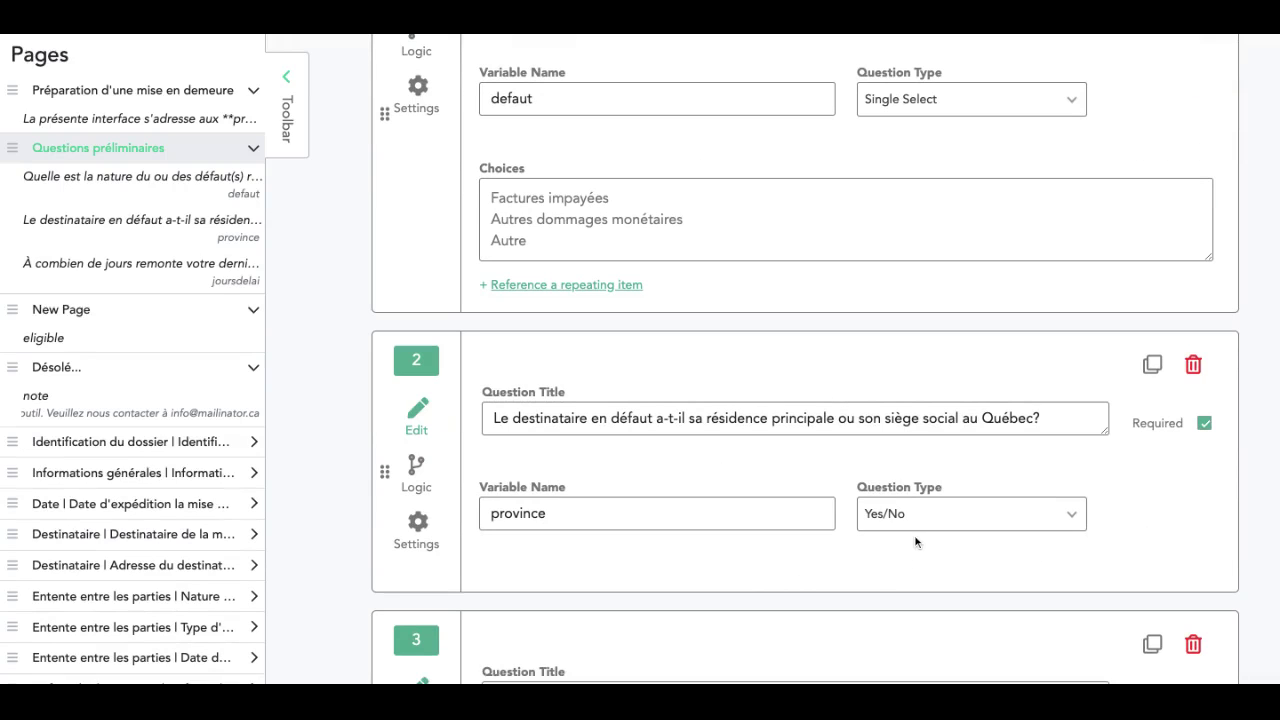
{"action": "scroll", "coordinate": [915, 542], "scroll_direction": "down", "scroll_amount": 2}
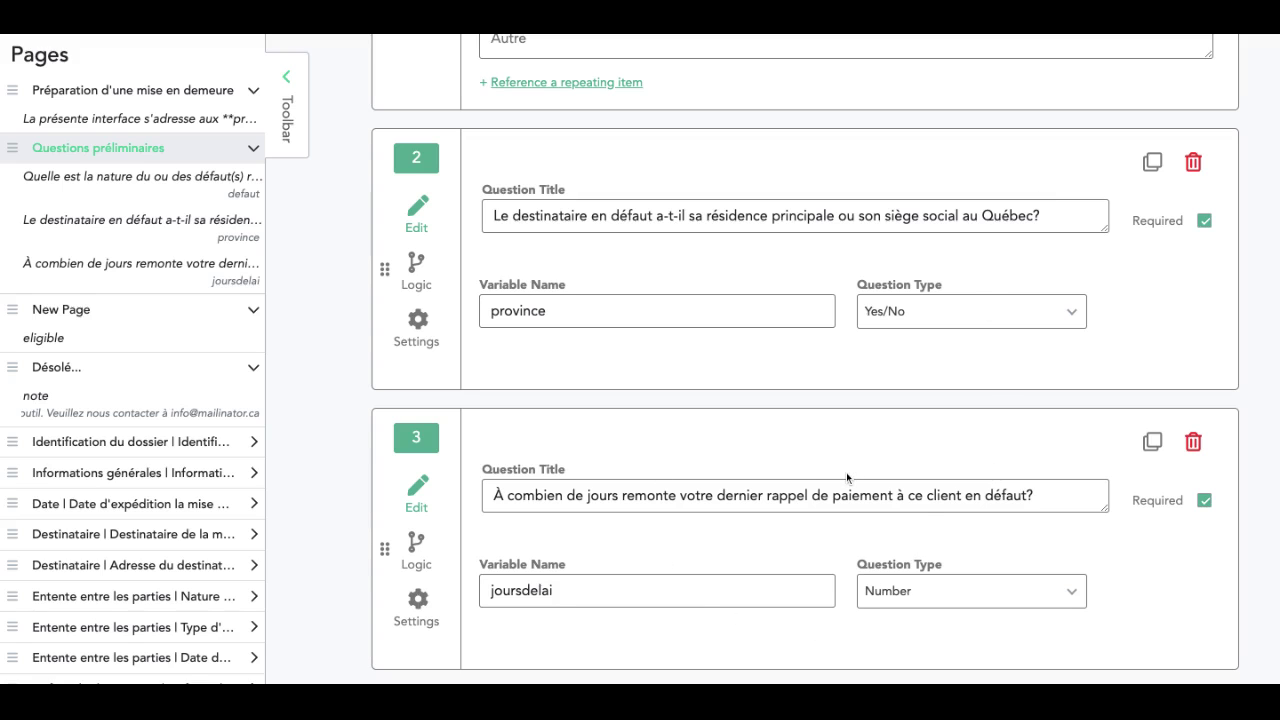
{"action": "scroll", "coordinate": [846, 472], "scroll_direction": "up", "scroll_amount": 6}
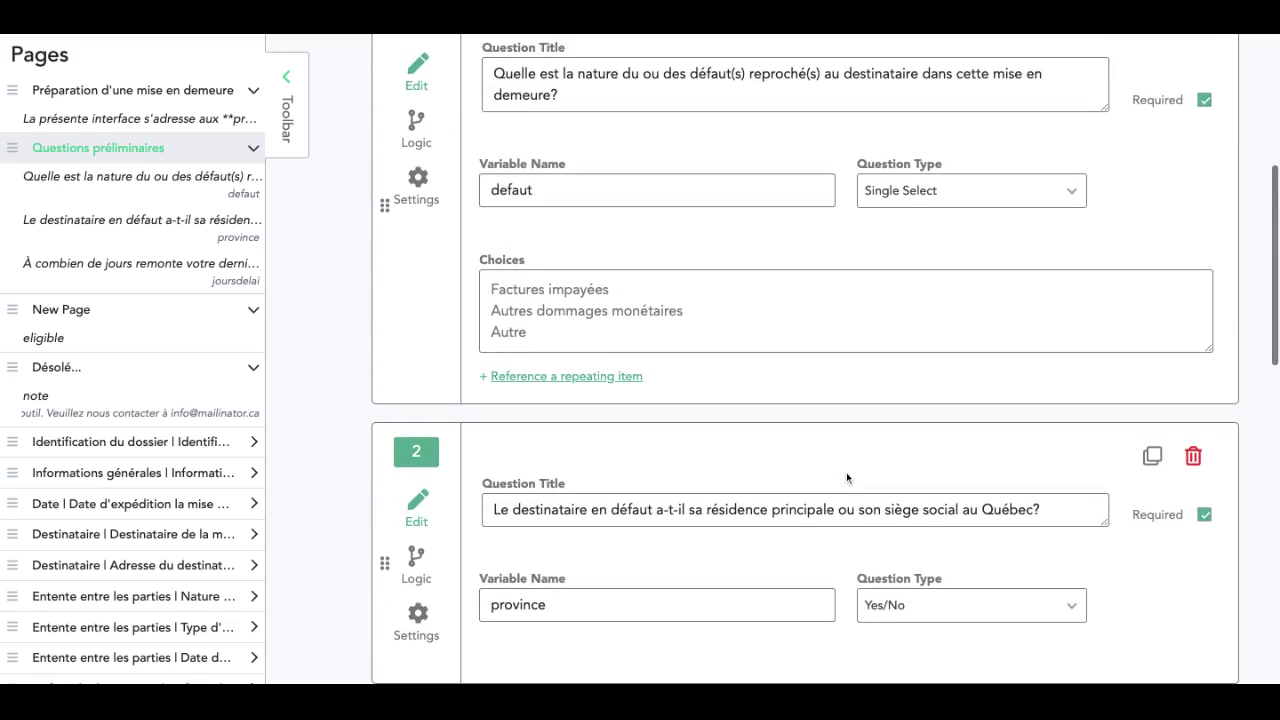
{"action": "scroll", "coordinate": [880, 268], "scroll_direction": "down", "scroll_amount": 3}
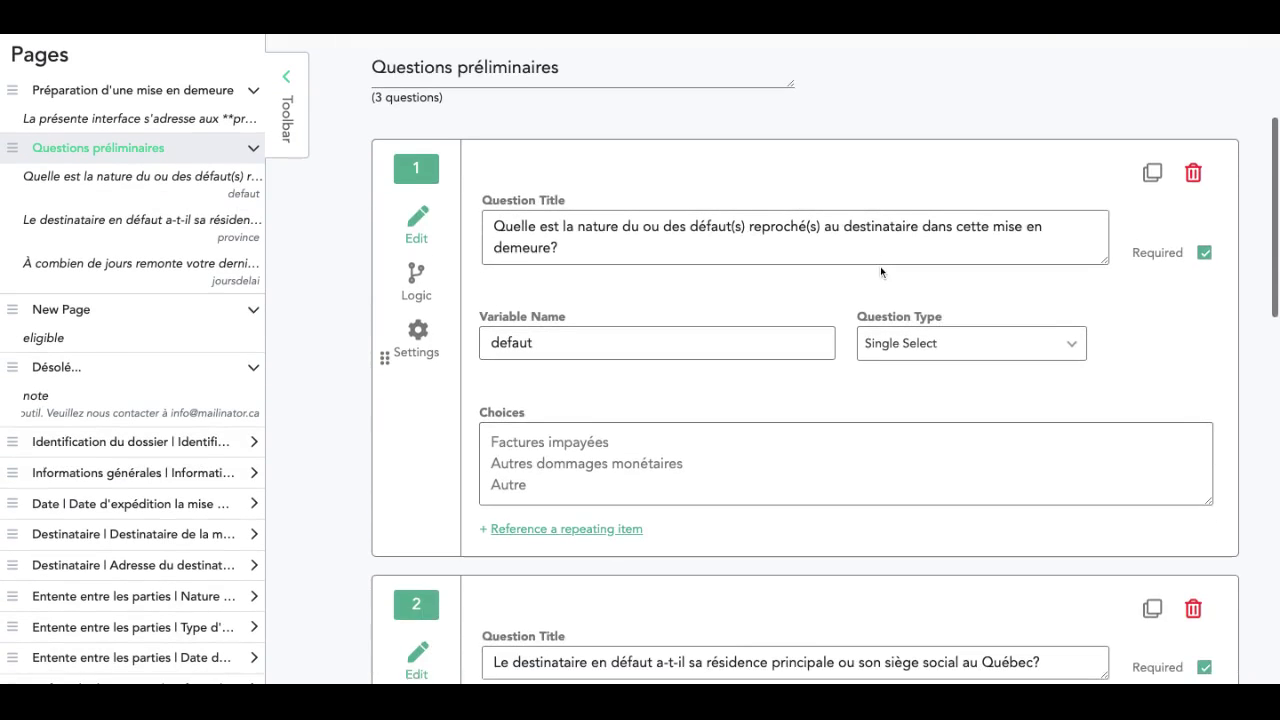
{"action": "scroll", "coordinate": [880, 266], "scroll_direction": "up", "scroll_amount": 3}
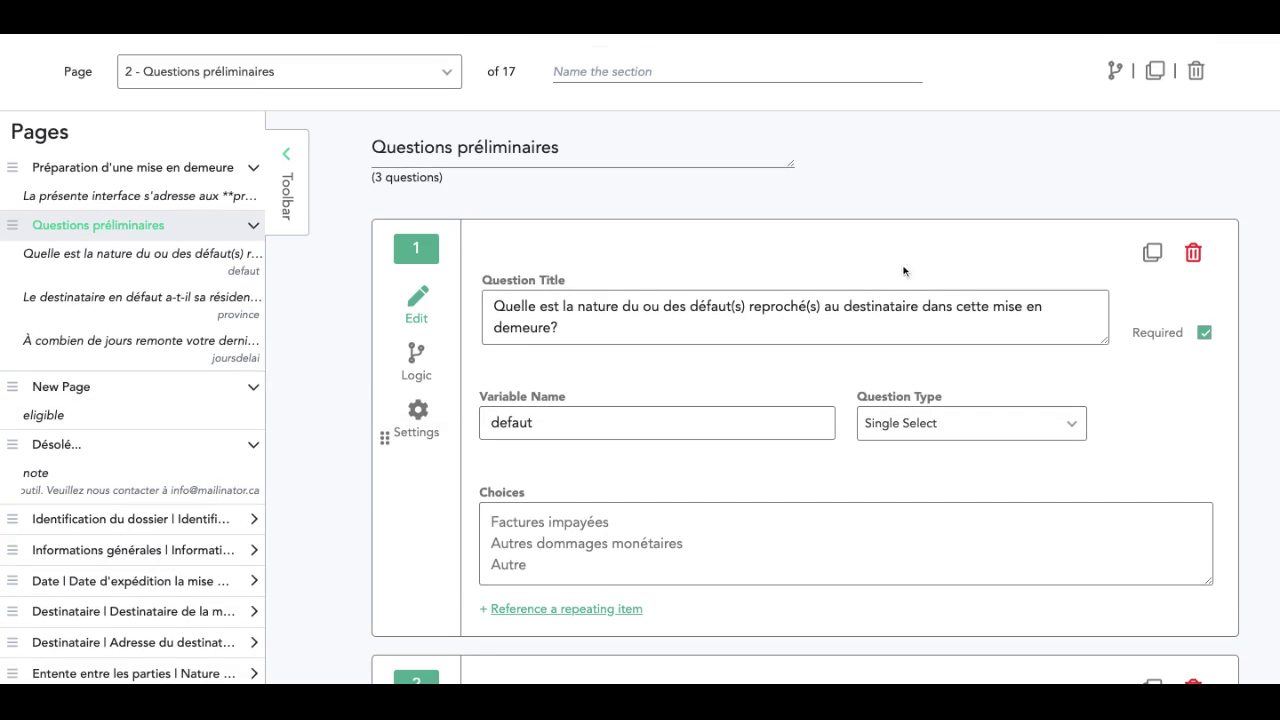
{"action": "triple_click", "coordinate": [528, 517]}
{"action": "scroll", "coordinate": [528, 517], "scroll_direction": "down", "scroll_amount": 3}
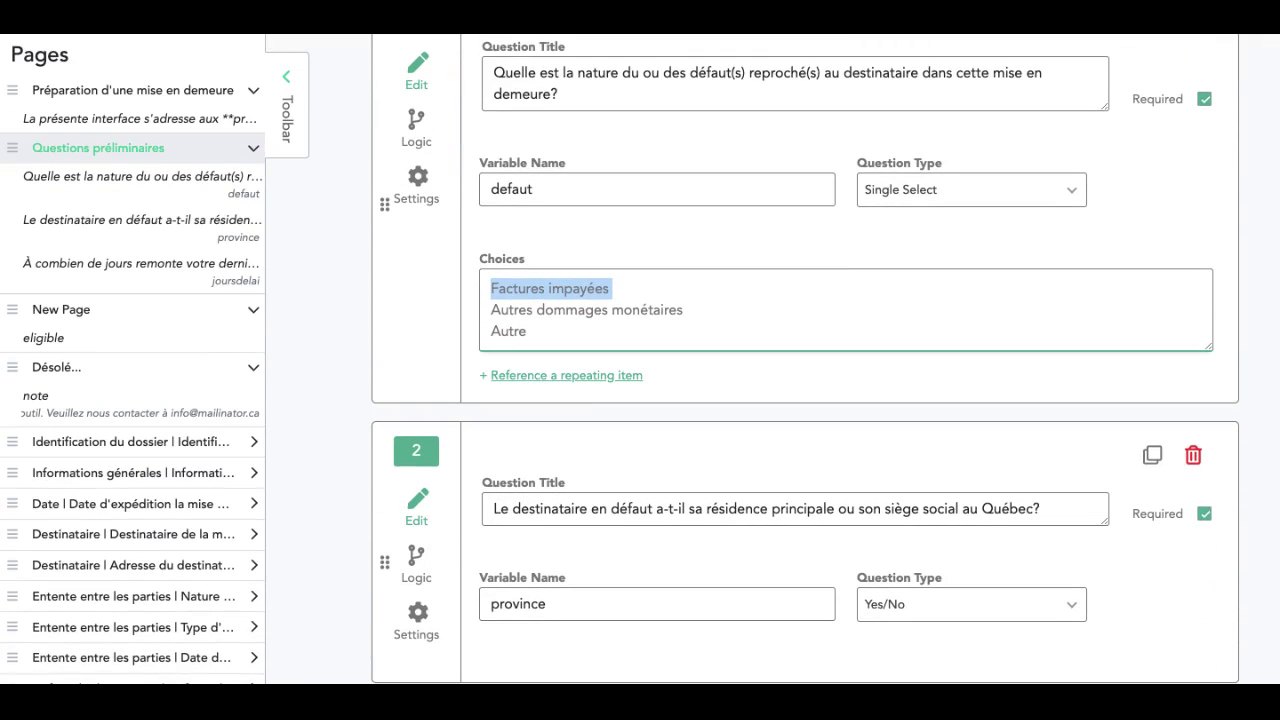
{"action": "scroll", "coordinate": [858, 473], "scroll_direction": "down", "scroll_amount": 2}
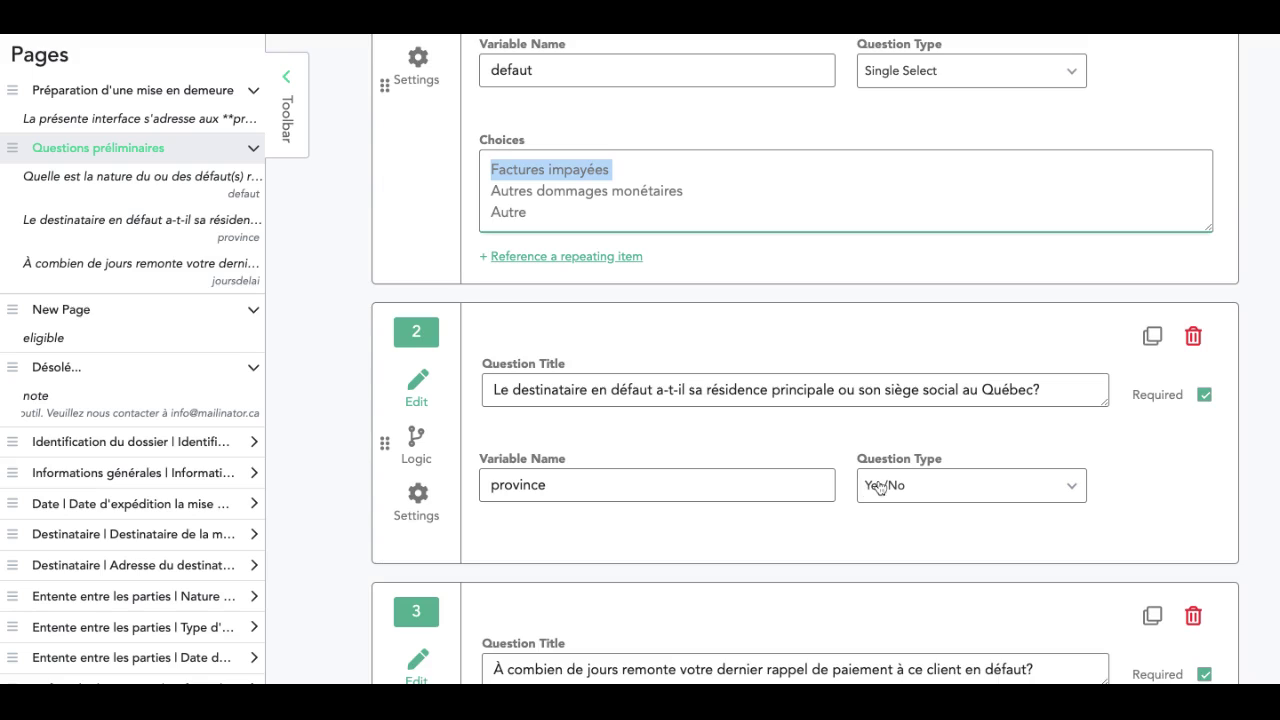
{"action": "scroll", "coordinate": [865, 486], "scroll_direction": "down", "scroll_amount": 2}
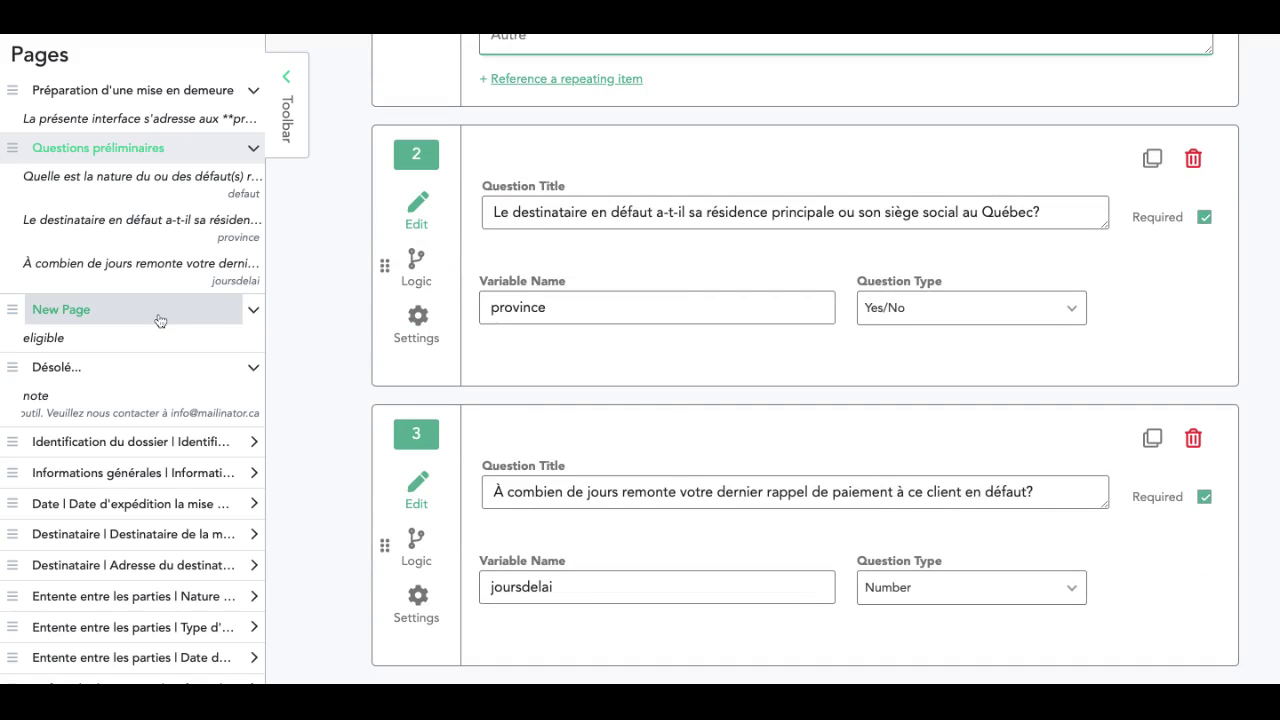
Step: Add an Invisible Logic block to the empty New Page that follows Questions préliminaires
{"action": "scroll", "coordinate": [360, 310], "scroll_direction": "up", "scroll_amount": 3}
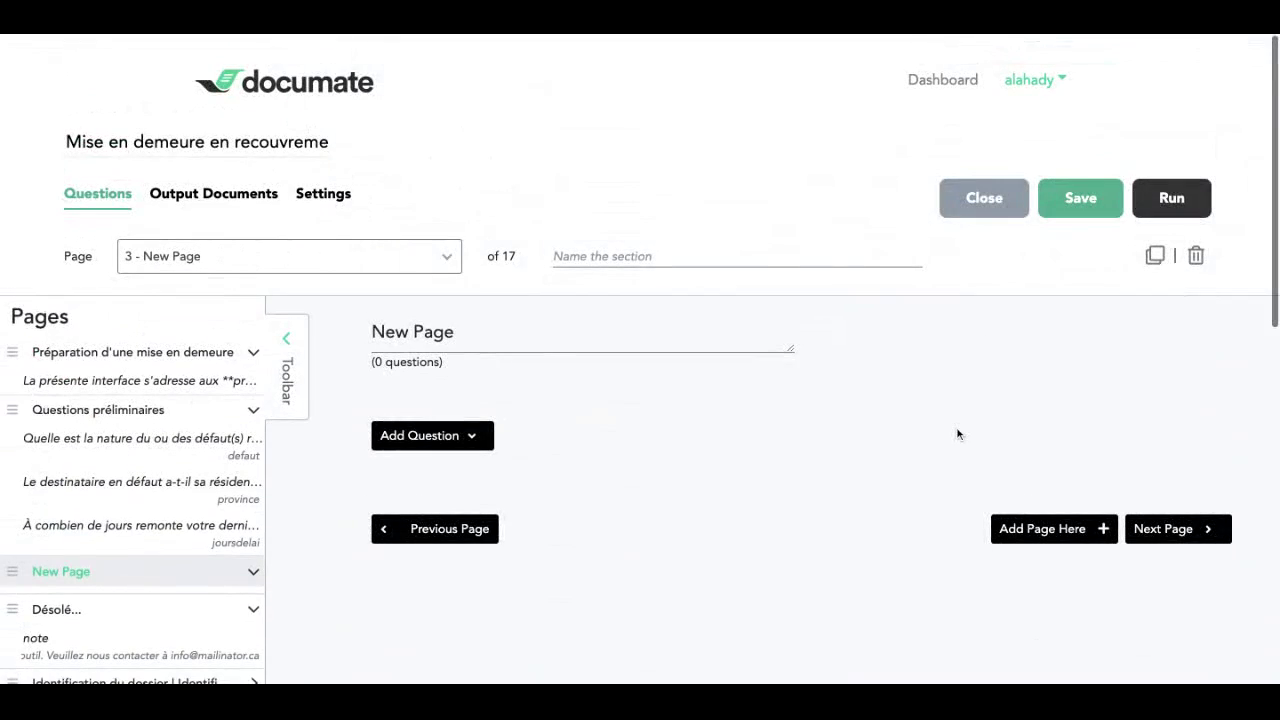
{"action": "scroll", "coordinate": [957, 434], "scroll_direction": "down", "scroll_amount": 2}
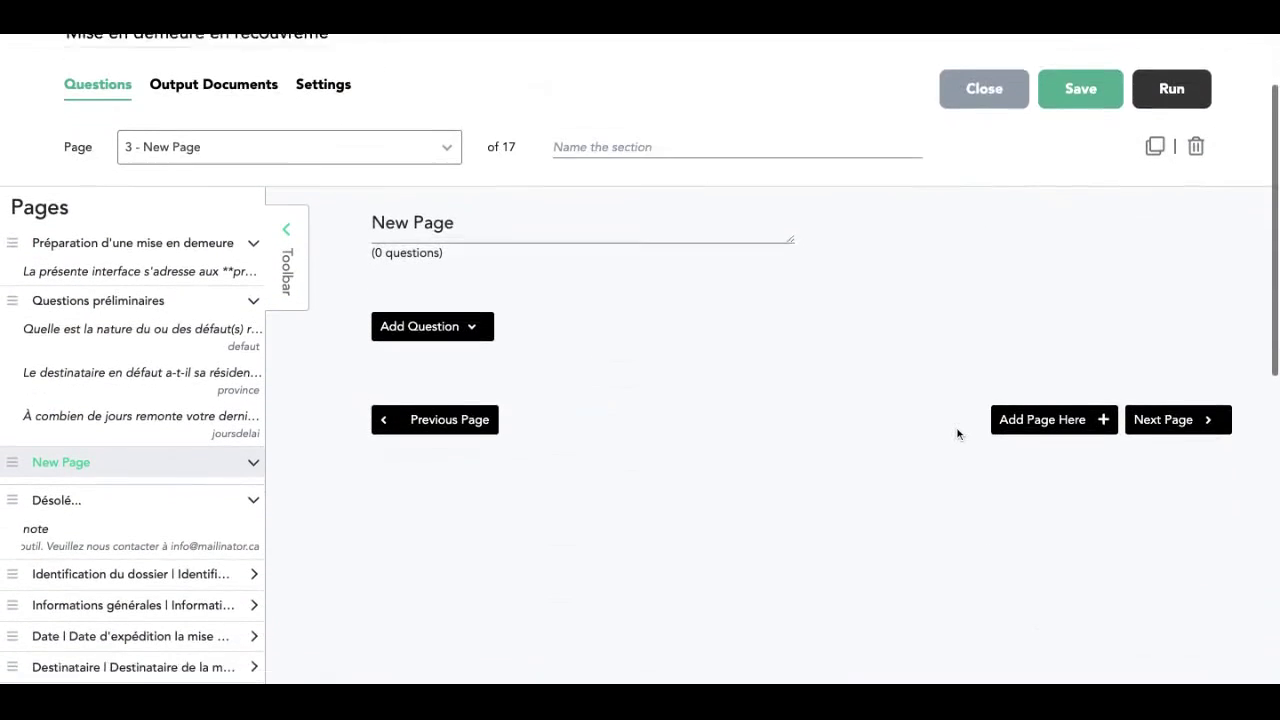
{"action": "left_click", "coordinate": [466, 320]}
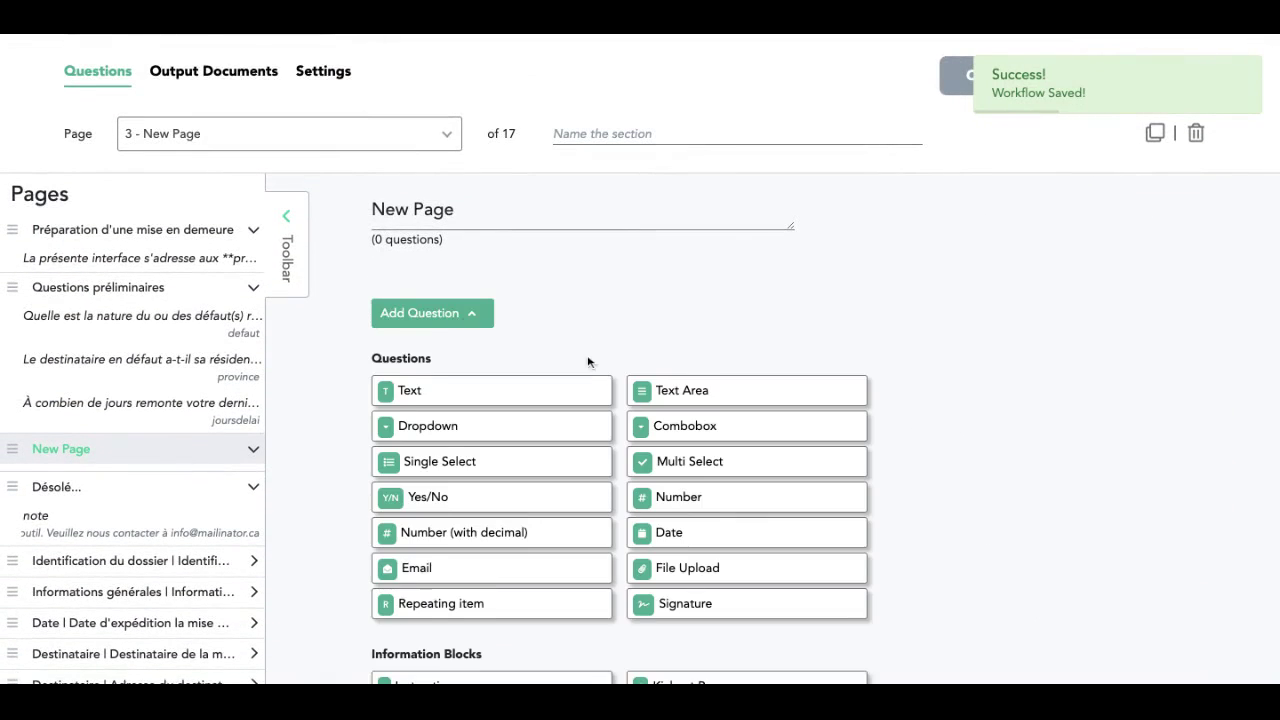
{"action": "scroll", "coordinate": [588, 362], "scroll_direction": "down", "scroll_amount": 3}
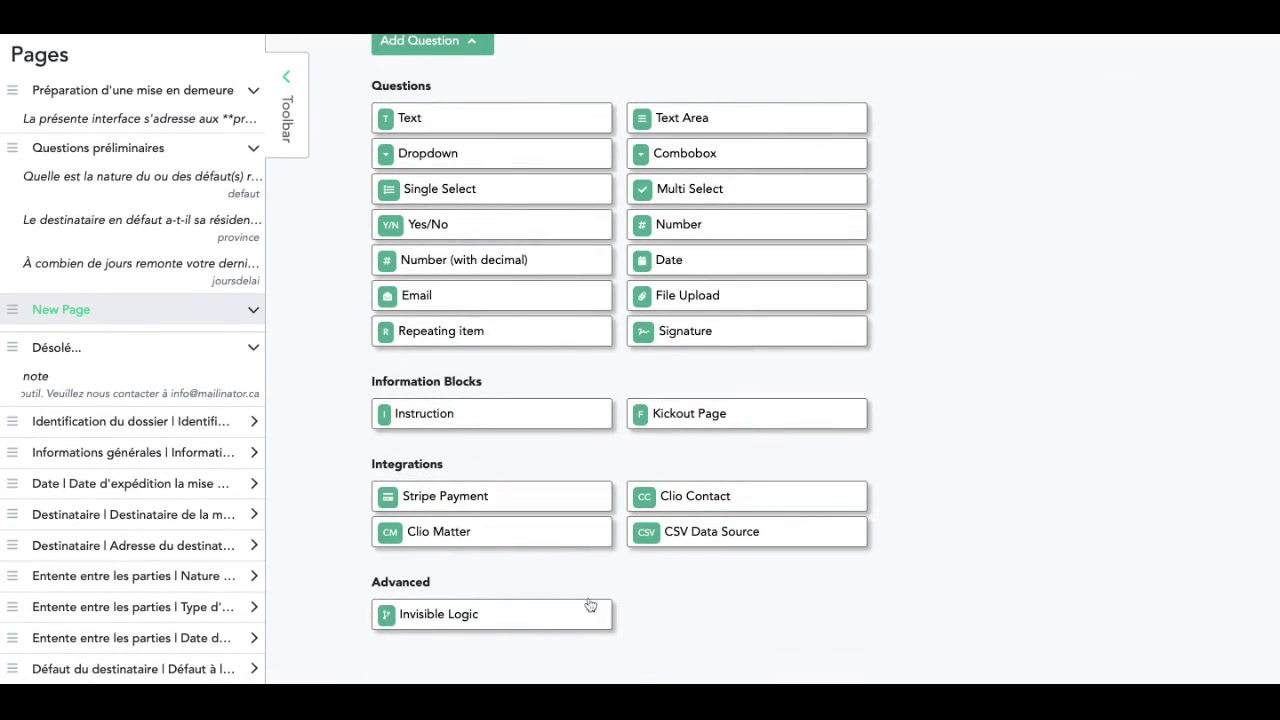
{"action": "left_click", "coordinate": [449, 611]}
Step: Define a new Yes/No variable named eligible in the invisible logic block
{"action": "left_click", "coordinate": [566, 341]}
{"action": "scroll", "coordinate": [537, 456], "scroll_direction": "down", "scroll_amount": 1}
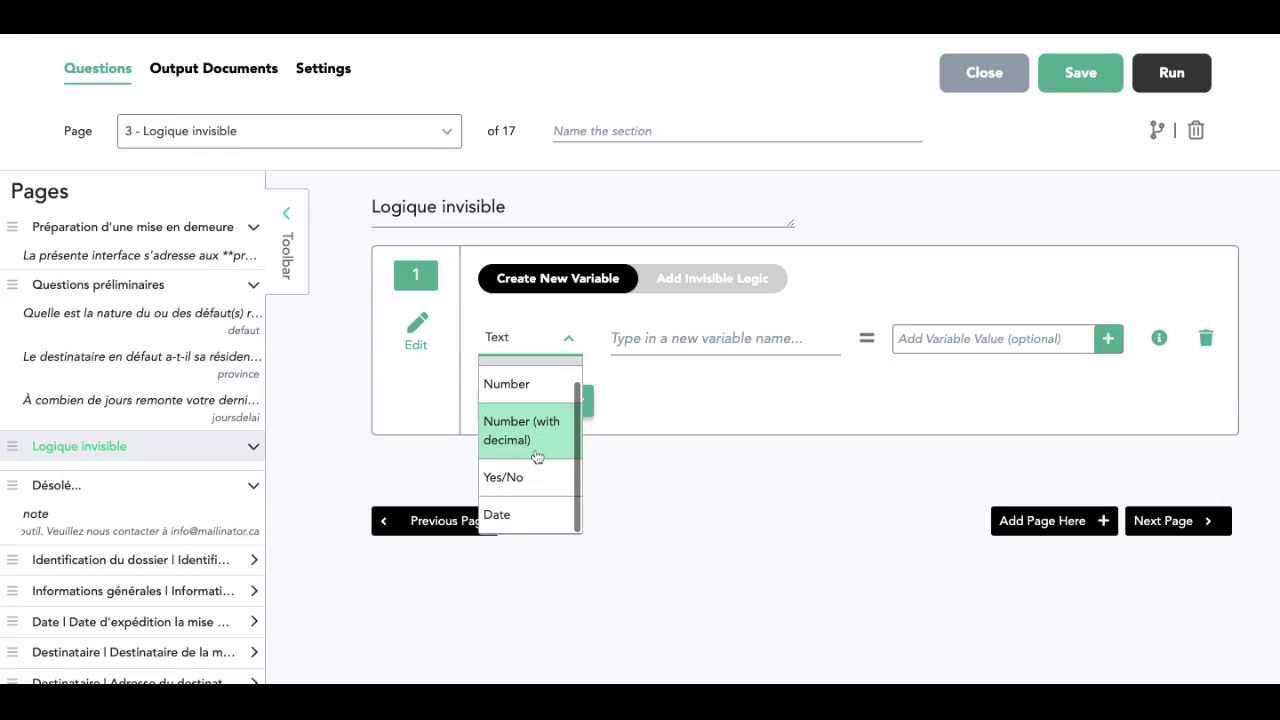
{"action": "left_click", "coordinate": [534, 477]}
{"action": "left_click", "coordinate": [678, 333]}
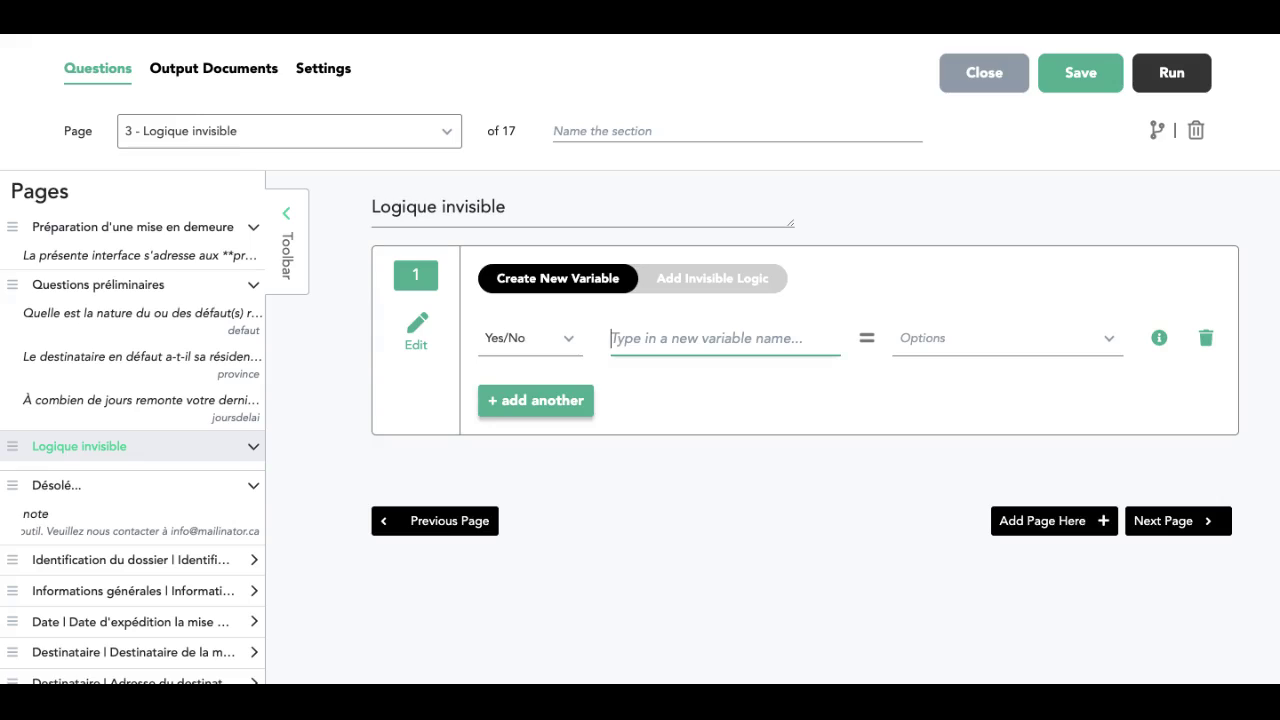
{"action": "type", "text": "eli"}
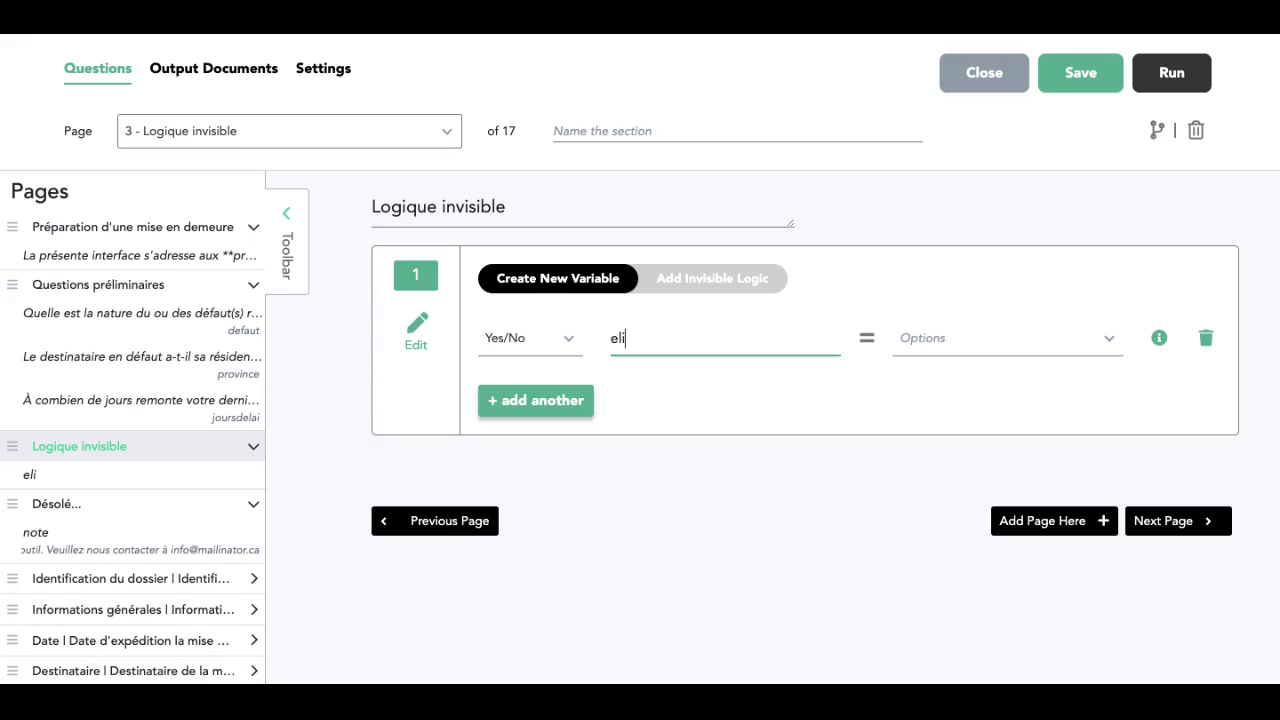
{"action": "type", "text": "gible"}
Step: Begin the invisible logic rule with an IF condition that defaut Is Factures impayées
{"action": "left_click", "coordinate": [740, 292]}
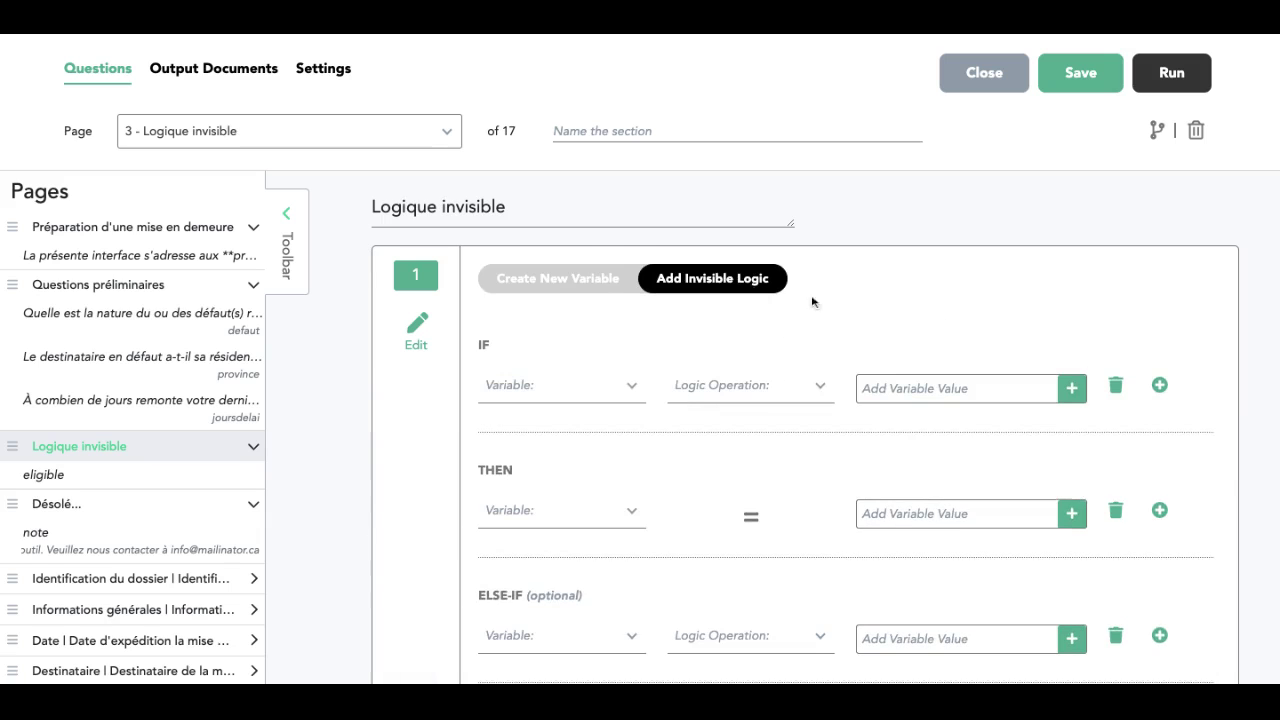
{"action": "scroll", "coordinate": [818, 304], "scroll_direction": "down", "scroll_amount": 1}
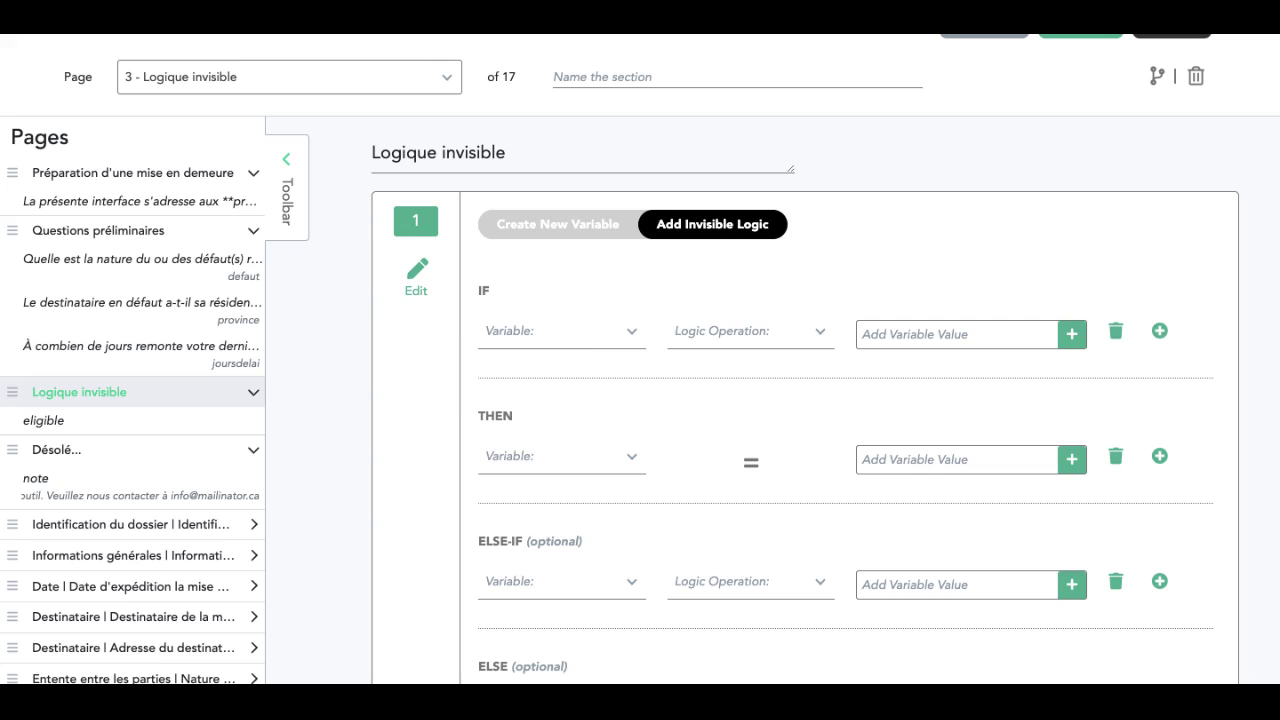
{"action": "left_click", "coordinate": [560, 331]}
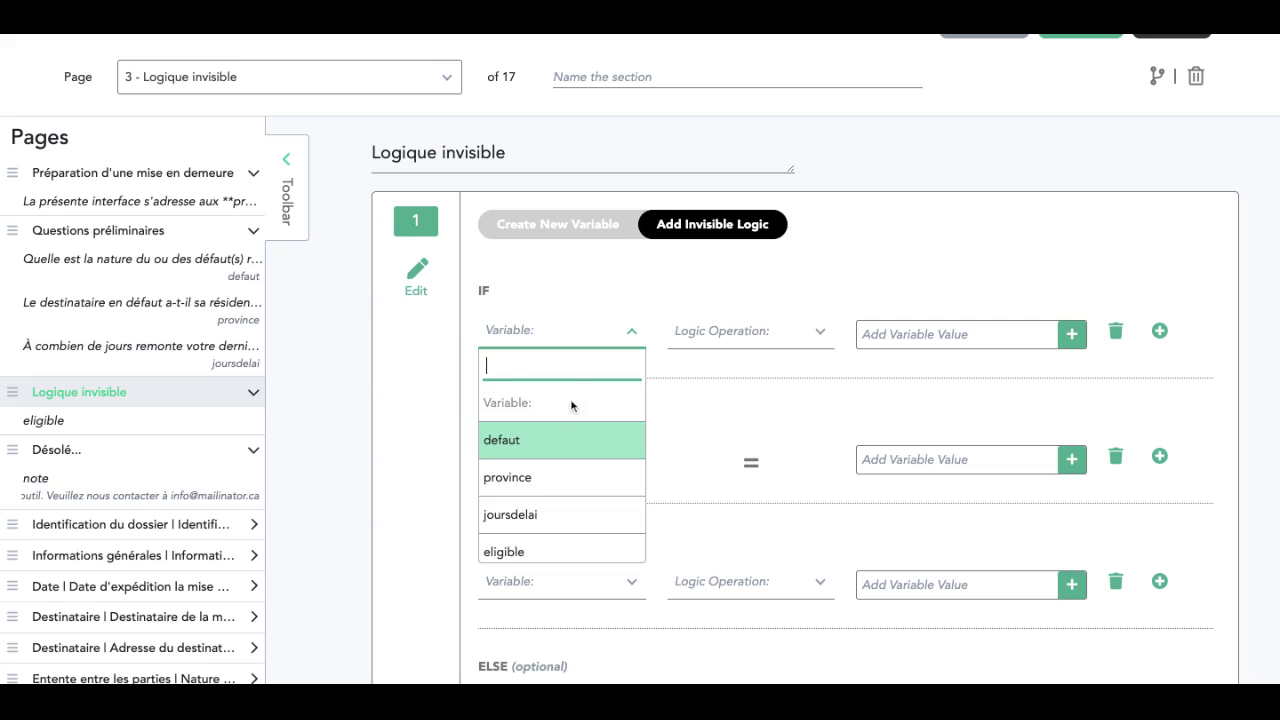
{"action": "left_click", "coordinate": [566, 440]}
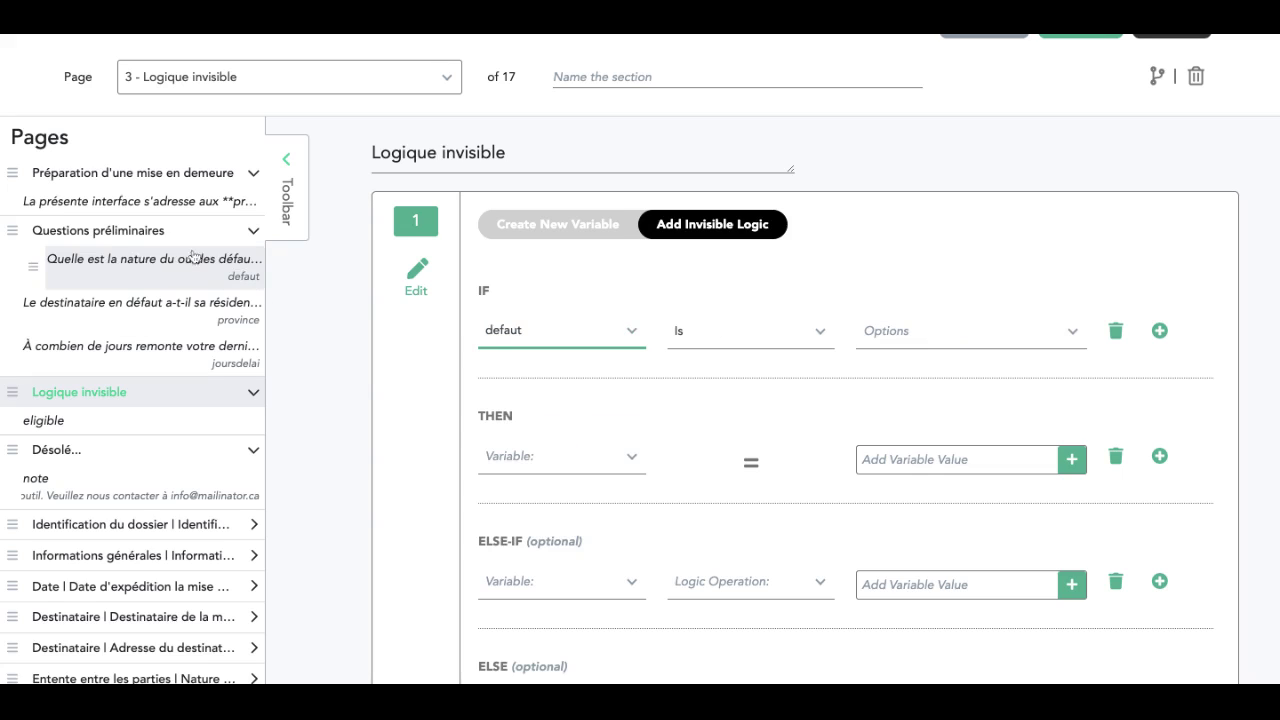
{"action": "left_click", "coordinate": [896, 330]}
{"action": "left_click", "coordinate": [906, 407]}
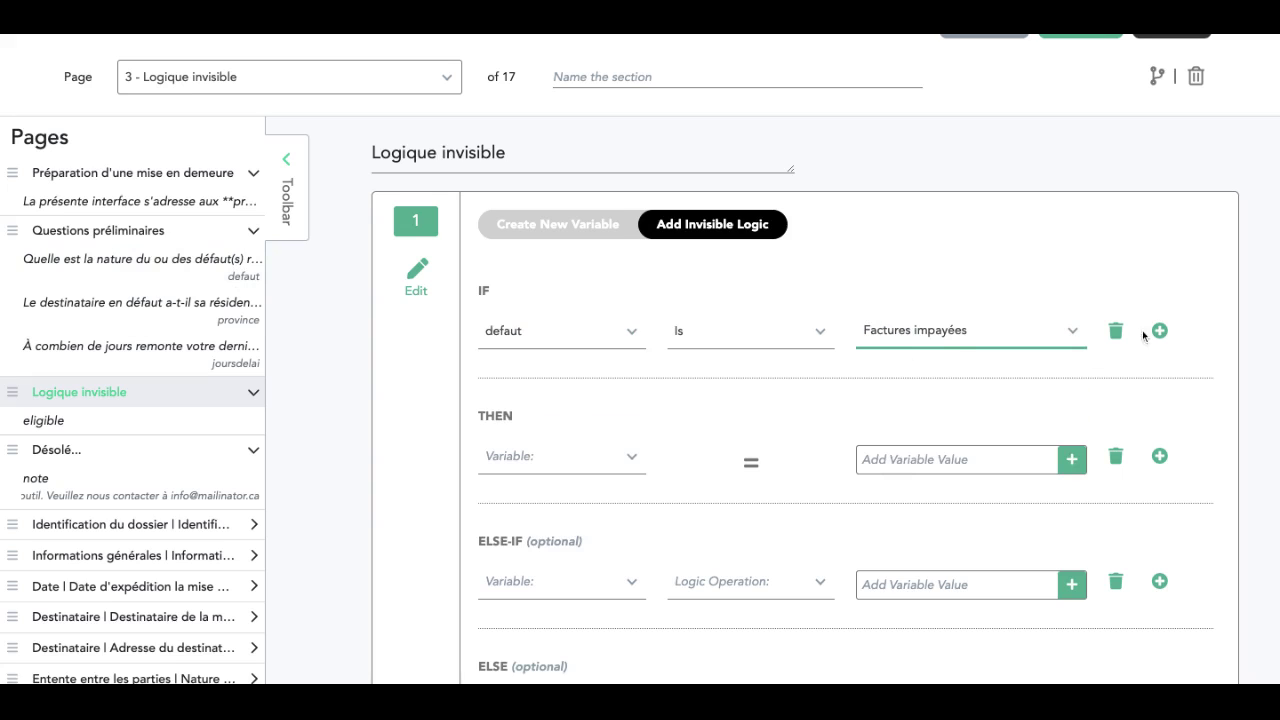
Step: Add a second IF condition, joined with AND, that province Is Yes
{"action": "left_click", "coordinate": [1159, 331]}
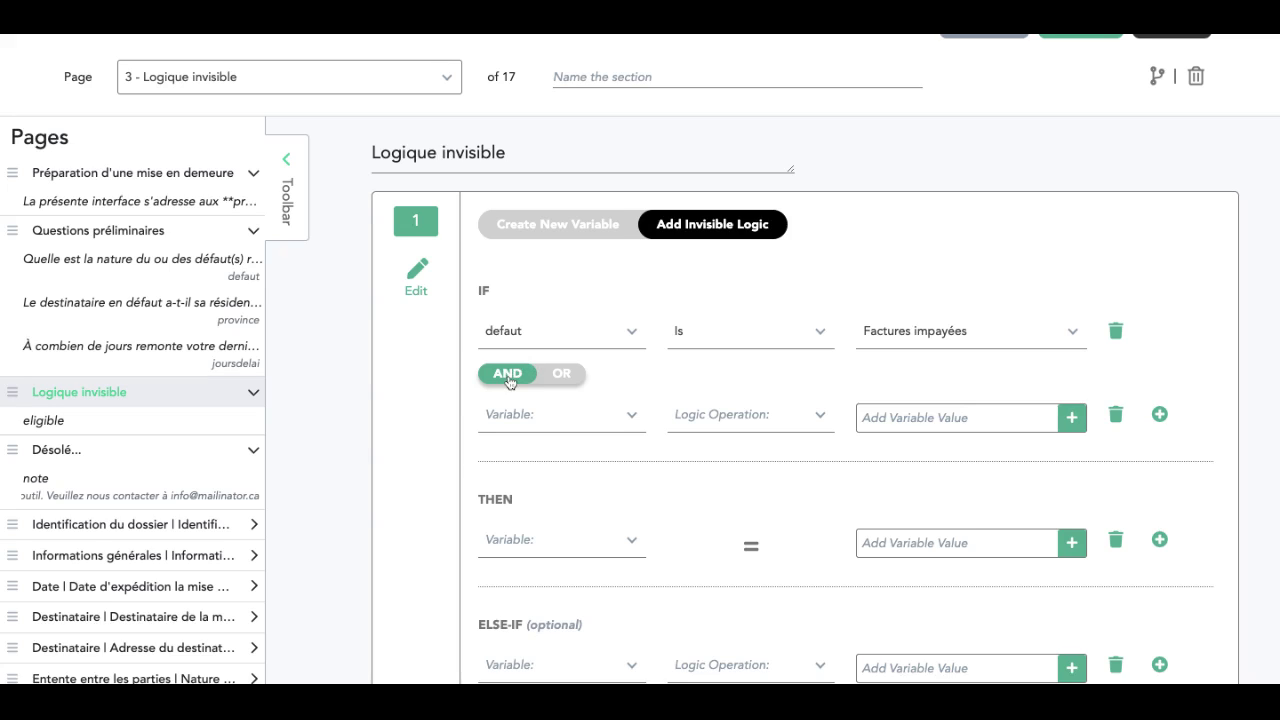
{"action": "left_click", "coordinate": [563, 374]}
{"action": "left_click", "coordinate": [532, 375]}
{"action": "left_click", "coordinate": [523, 424]}
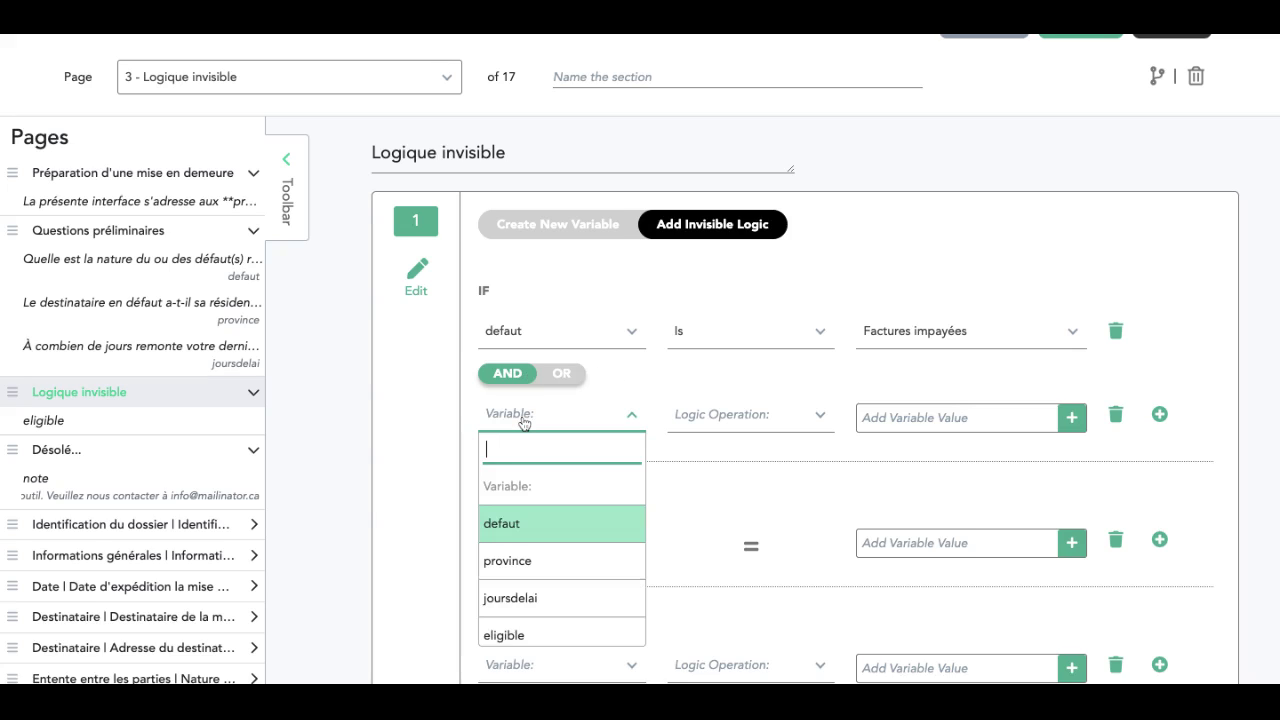
{"action": "type", "text": "pro"}
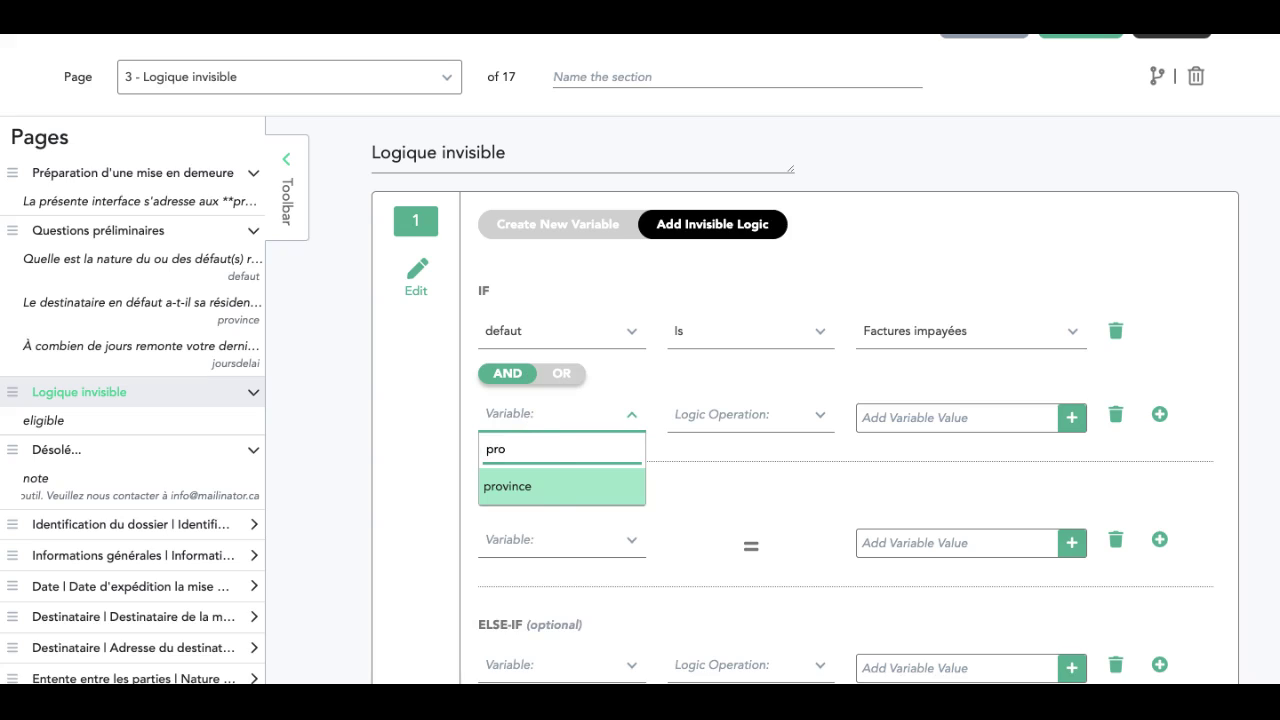
{"action": "left_click", "coordinate": [556, 478]}
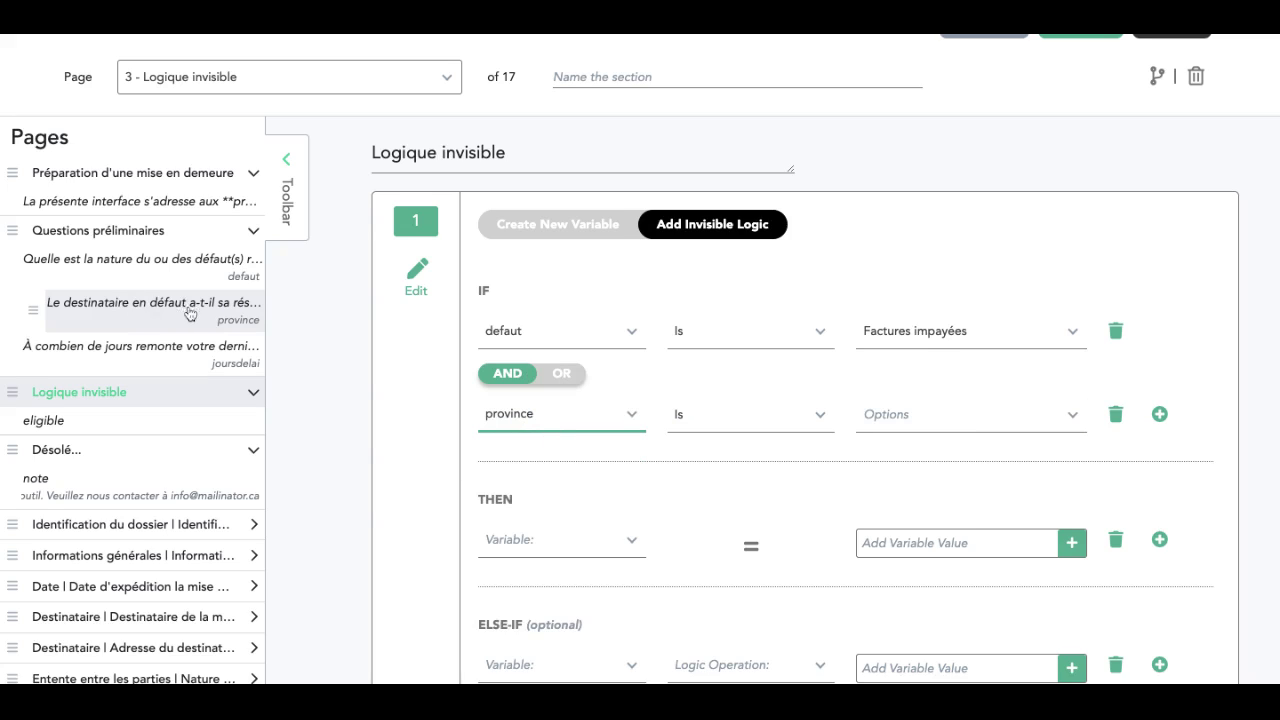
{"action": "left_click", "coordinate": [902, 416]}
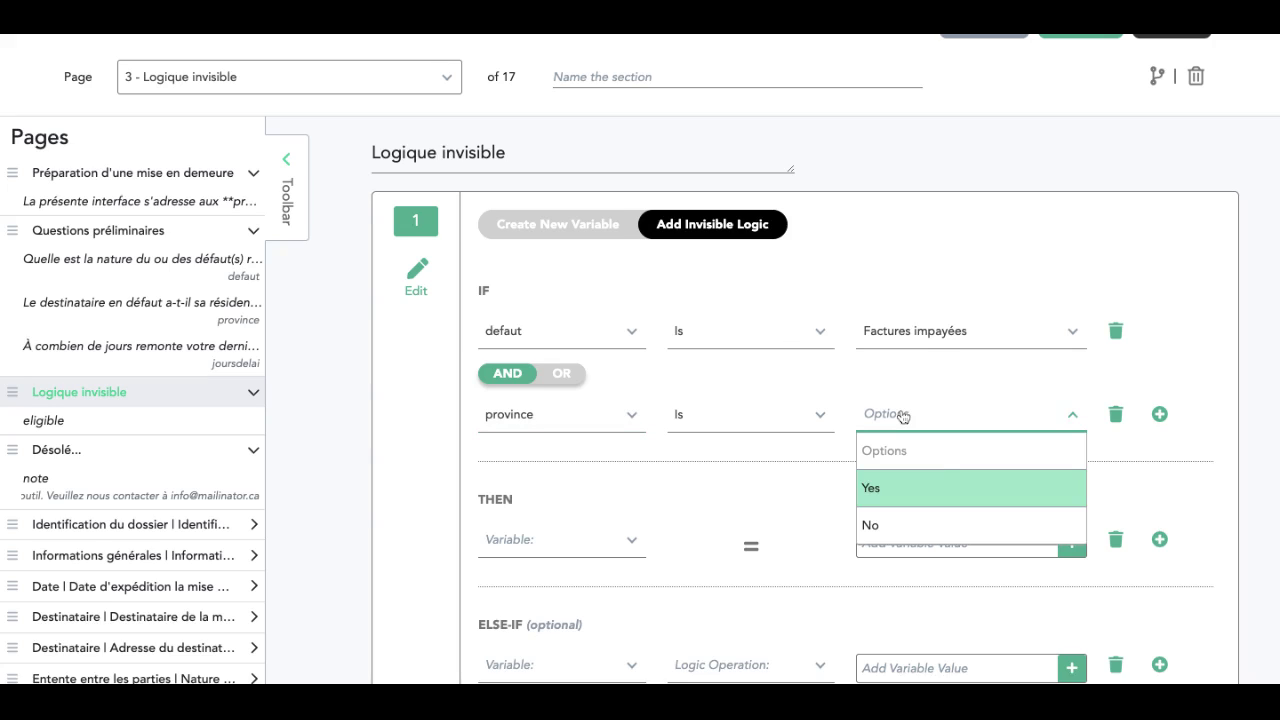
{"action": "left_click", "coordinate": [929, 488]}
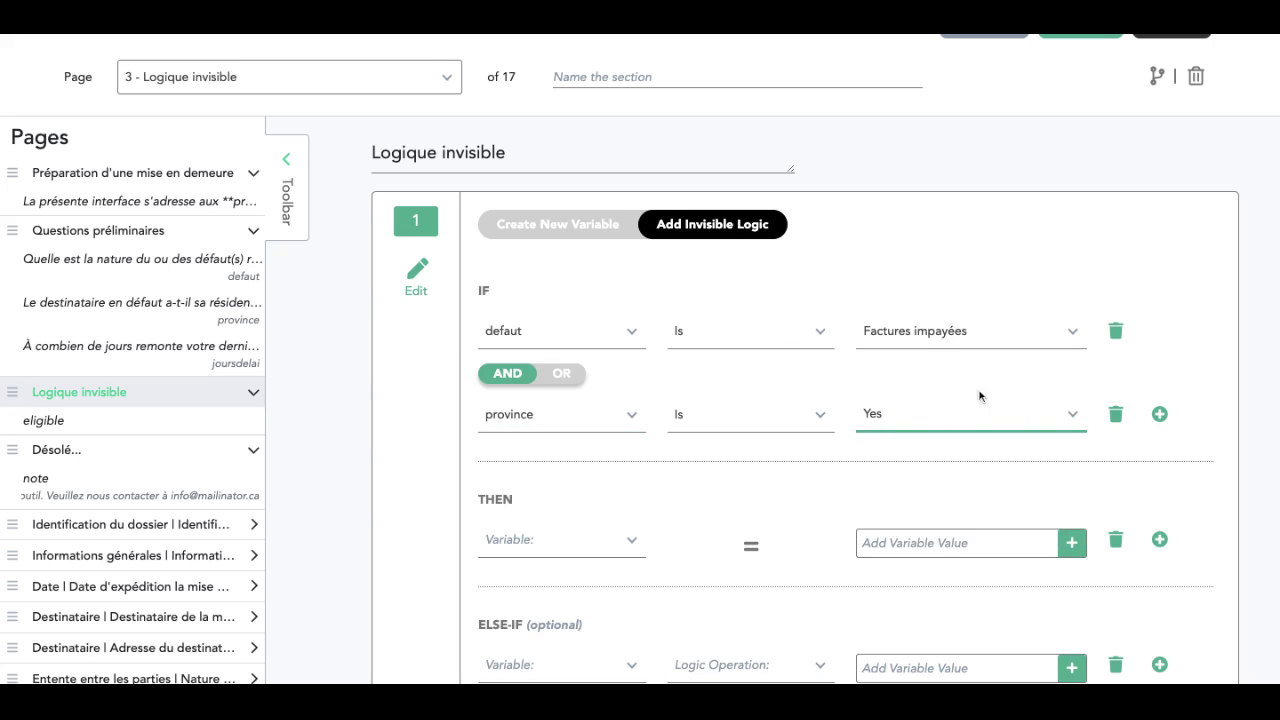
Step: Add a third AND condition on joursdelai using the Greater Than or Equal To operation
{"action": "left_click", "coordinate": [1160, 415]}
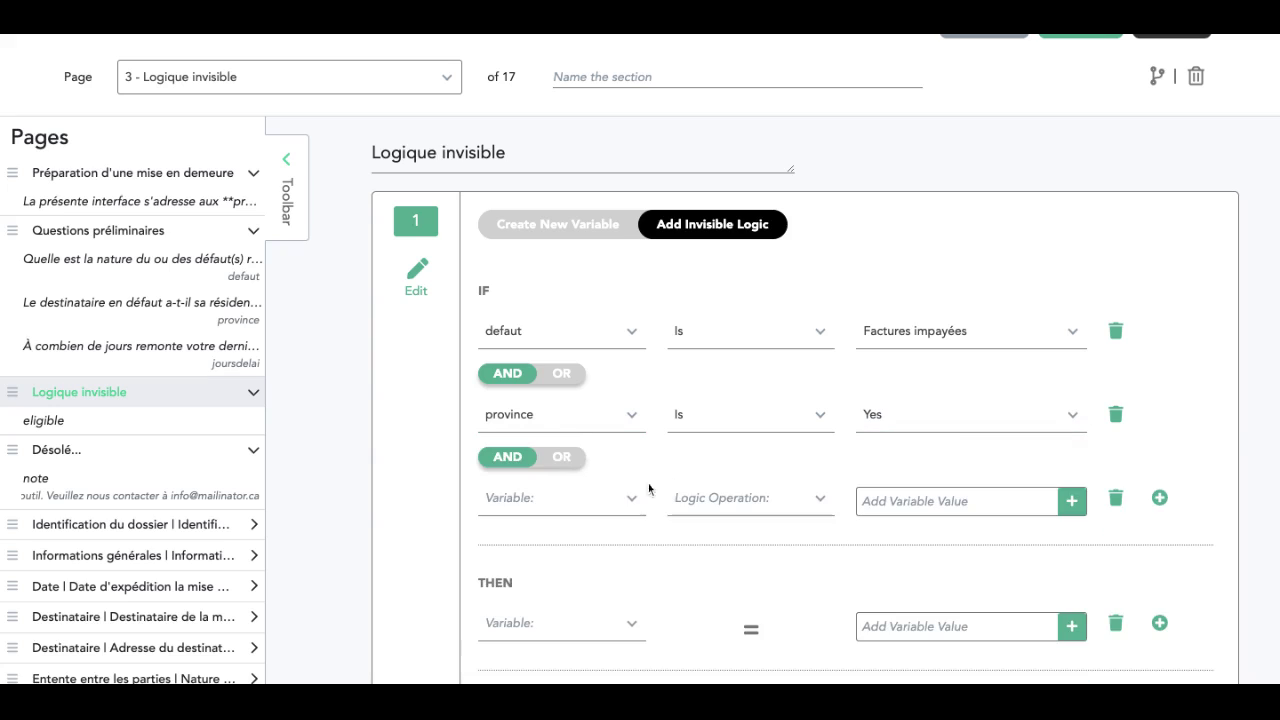
{"action": "left_click", "coordinate": [592, 498]}
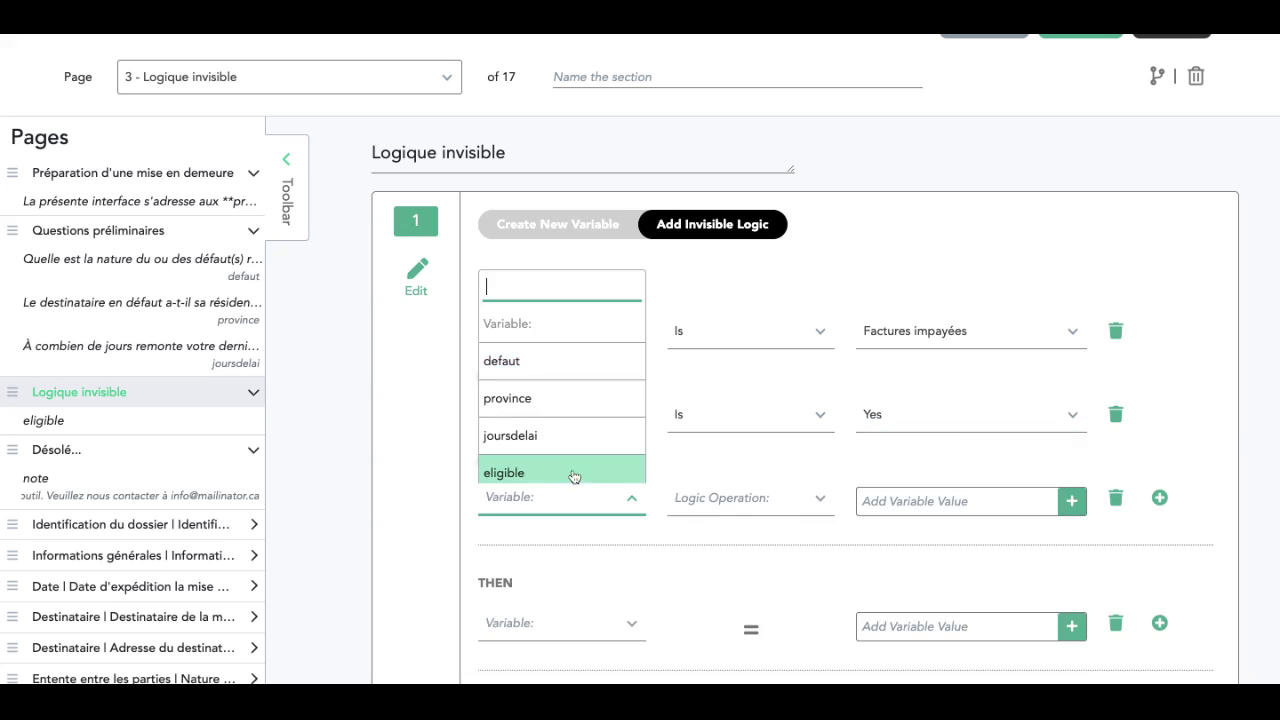
{"action": "type", "text": "jour"}
{"action": "left_click", "coordinate": [530, 461]}
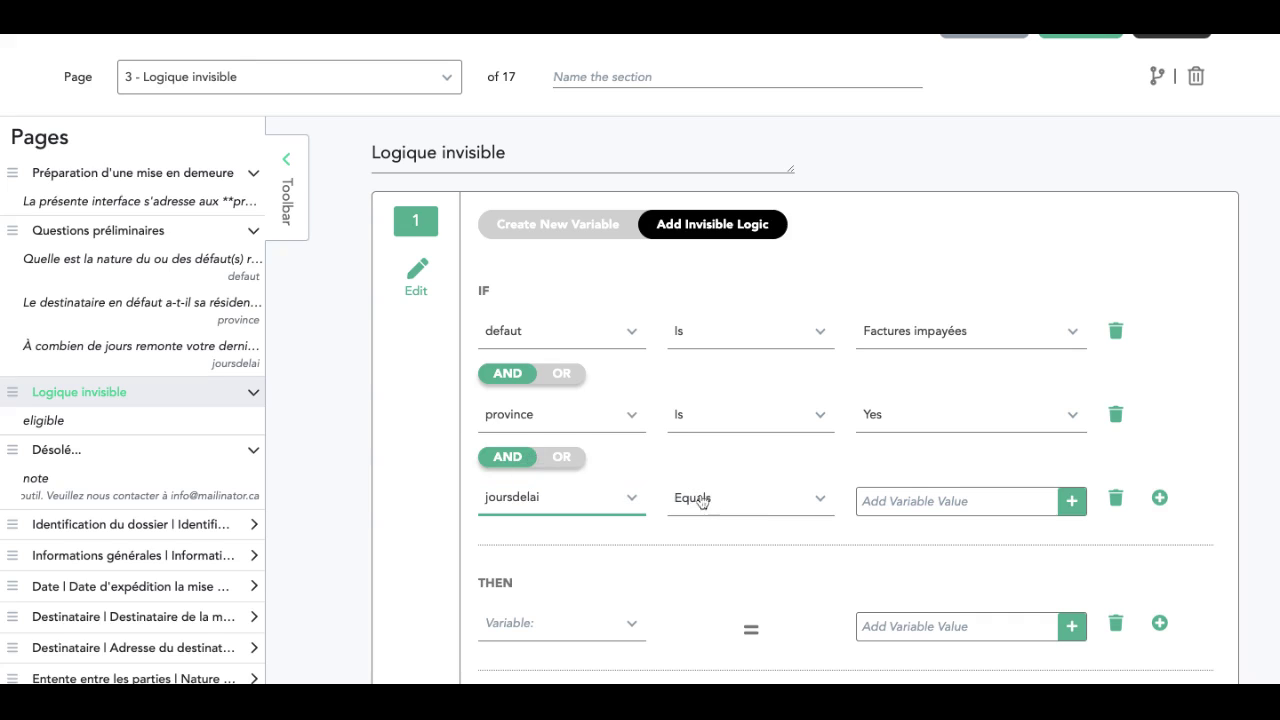
{"action": "left_click", "coordinate": [700, 497]}
{"action": "scroll", "coordinate": [733, 465], "scroll_direction": "down", "scroll_amount": 2}
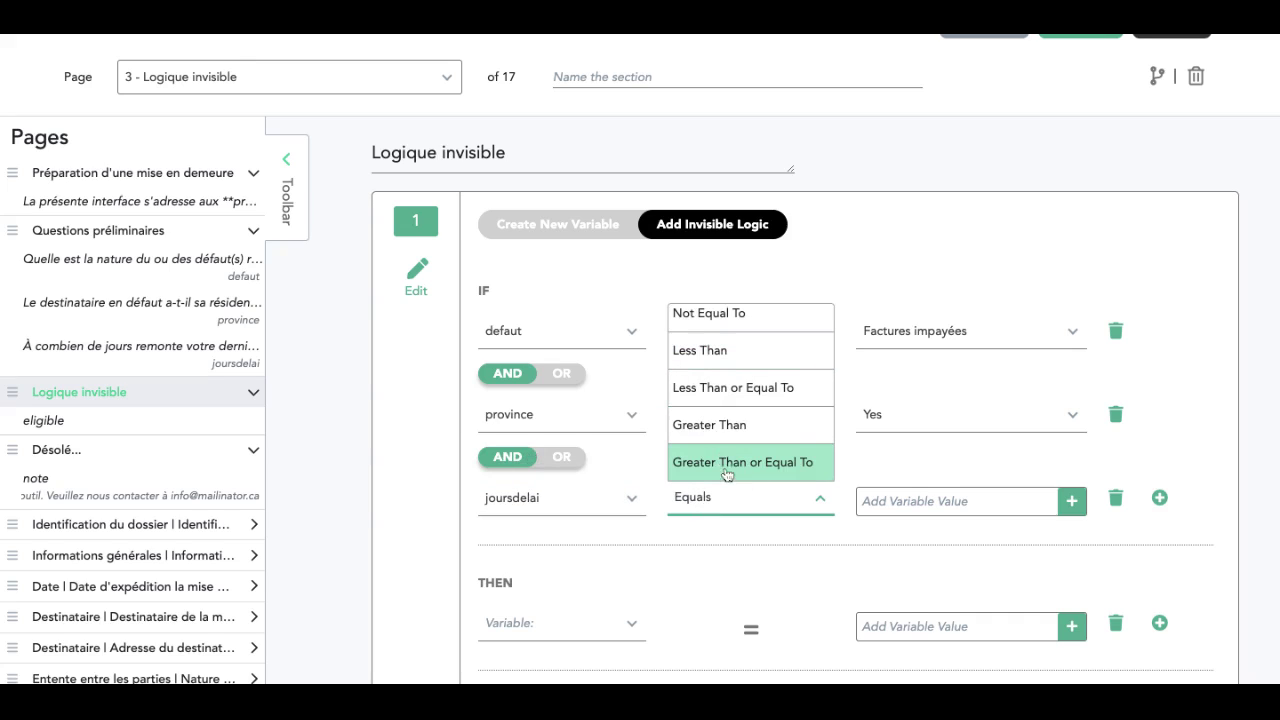
{"action": "left_click", "coordinate": [733, 463]}
Step: Complete the joursdelai condition by adding the number 10 as its comparison value
{"action": "left_click", "coordinate": [942, 502]}
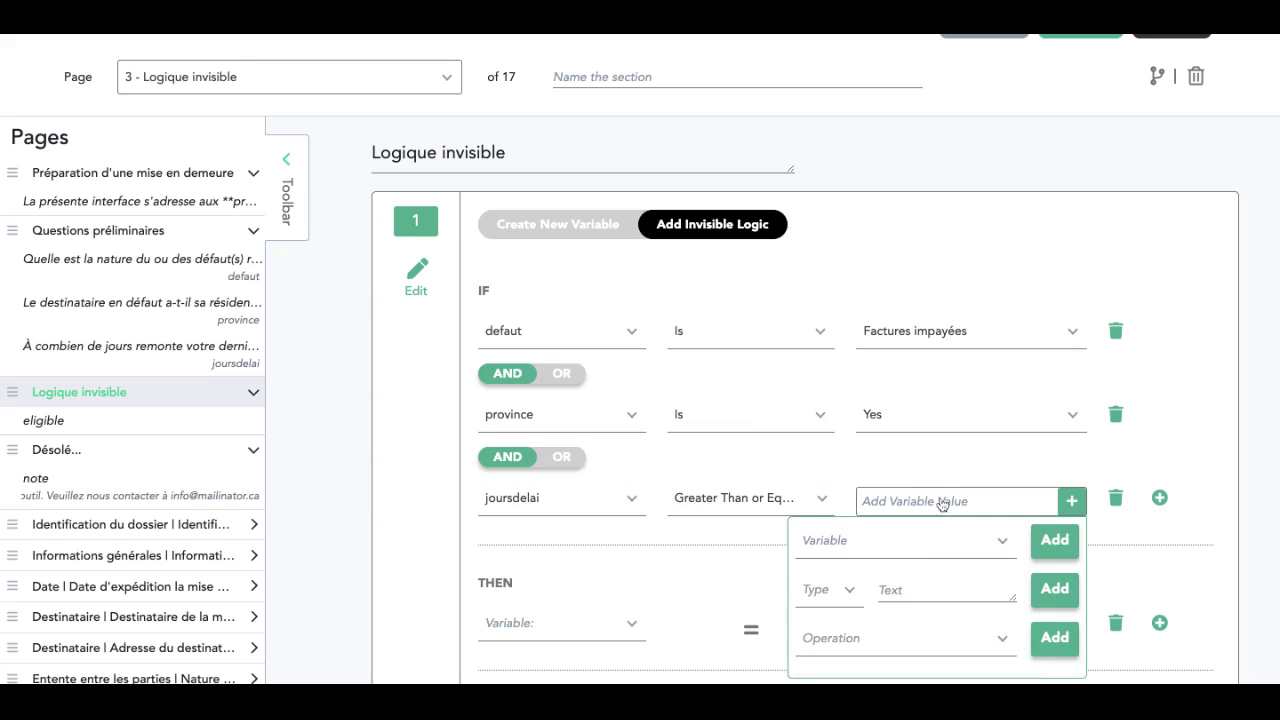
{"action": "left_click", "coordinate": [833, 590]}
{"action": "left_click", "coordinate": [829, 558]}
{"action": "left_click", "coordinate": [900, 596]}
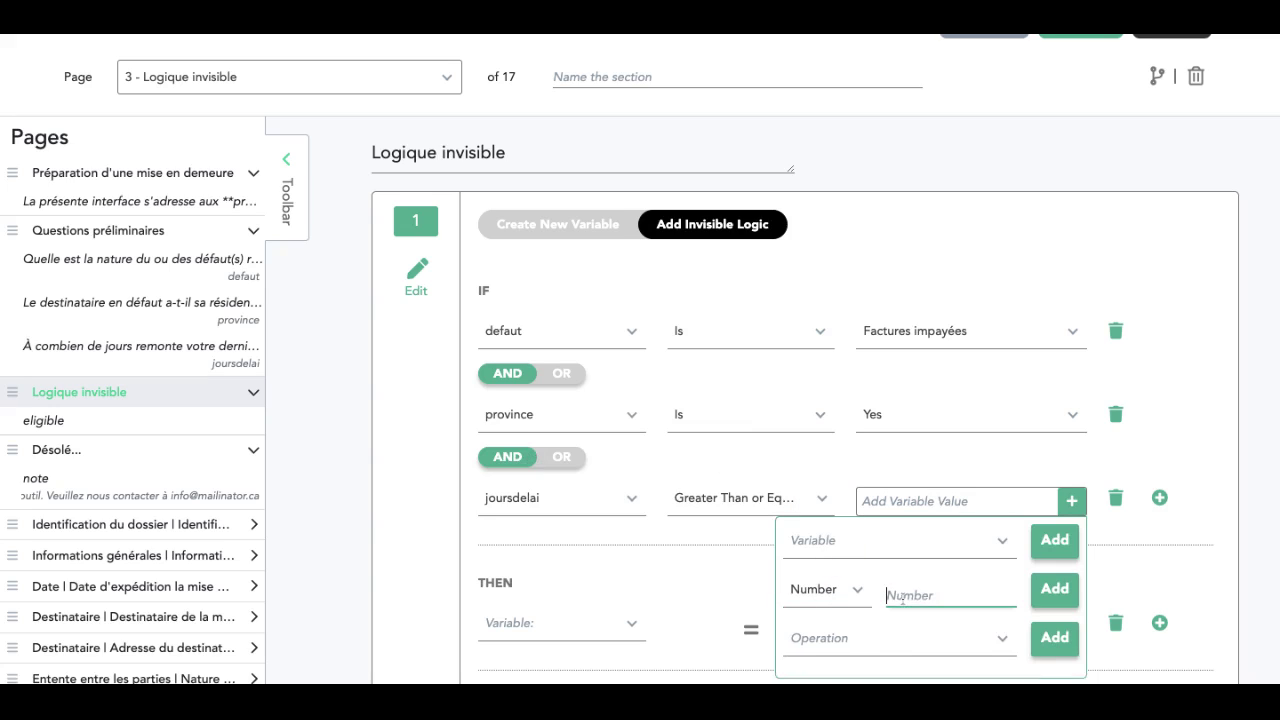
{"action": "type", "text": "10"}
{"action": "left_click", "coordinate": [1043, 597]}
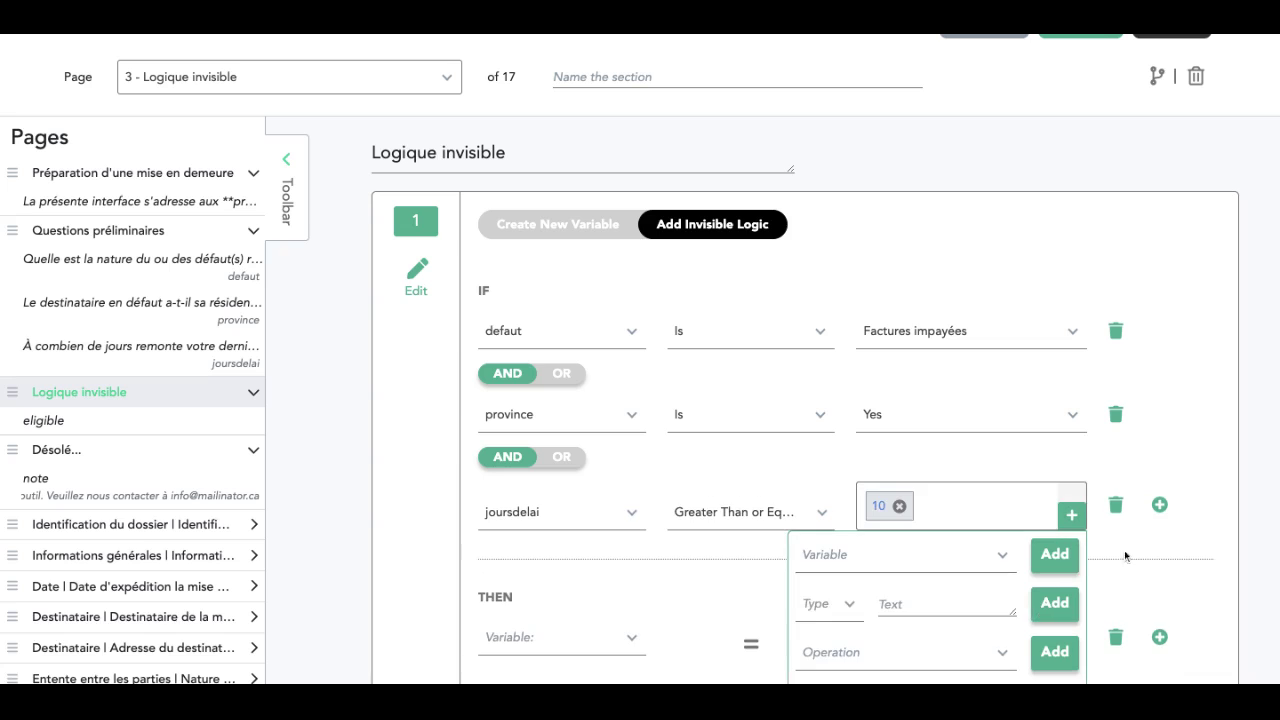
{"action": "left_click", "coordinate": [1160, 556]}
Step: Set the THEN result of the invisible logic so that eligible equals Yes
{"action": "scroll", "coordinate": [1160, 556], "scroll_direction": "down", "scroll_amount": 2}
{"action": "left_click", "coordinate": [532, 544]}
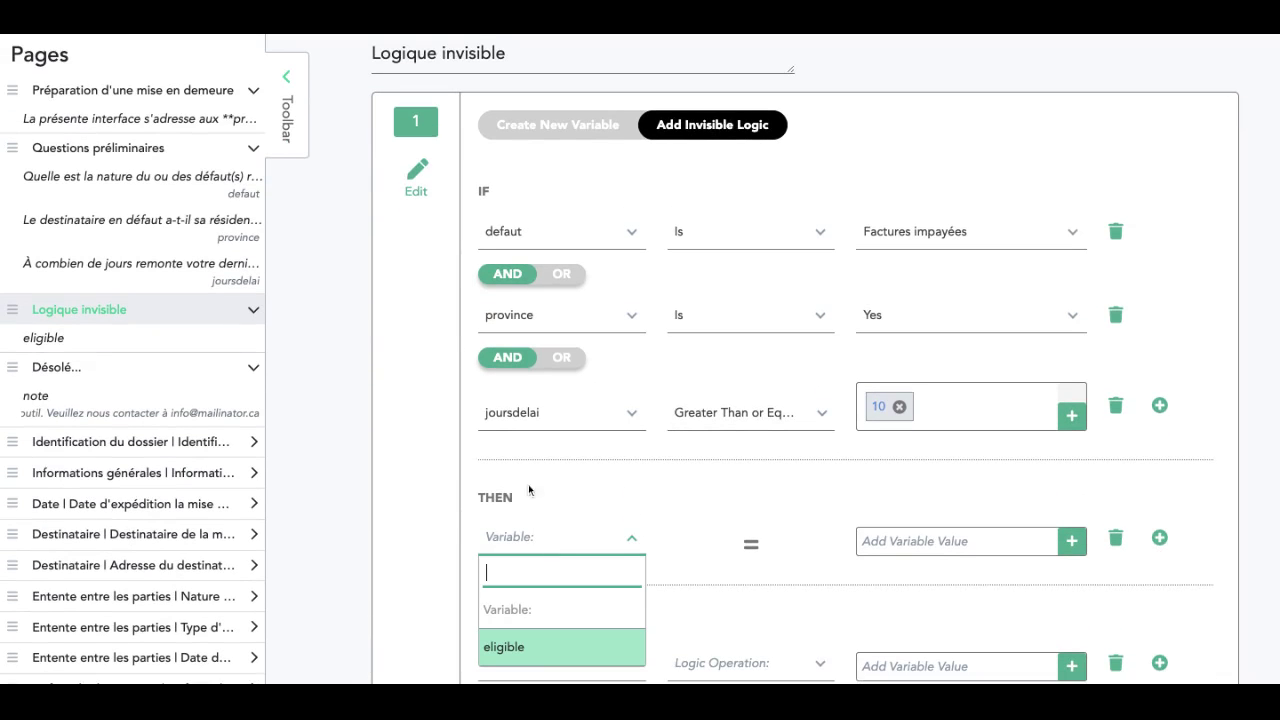
{"action": "left_click", "coordinate": [565, 647]}
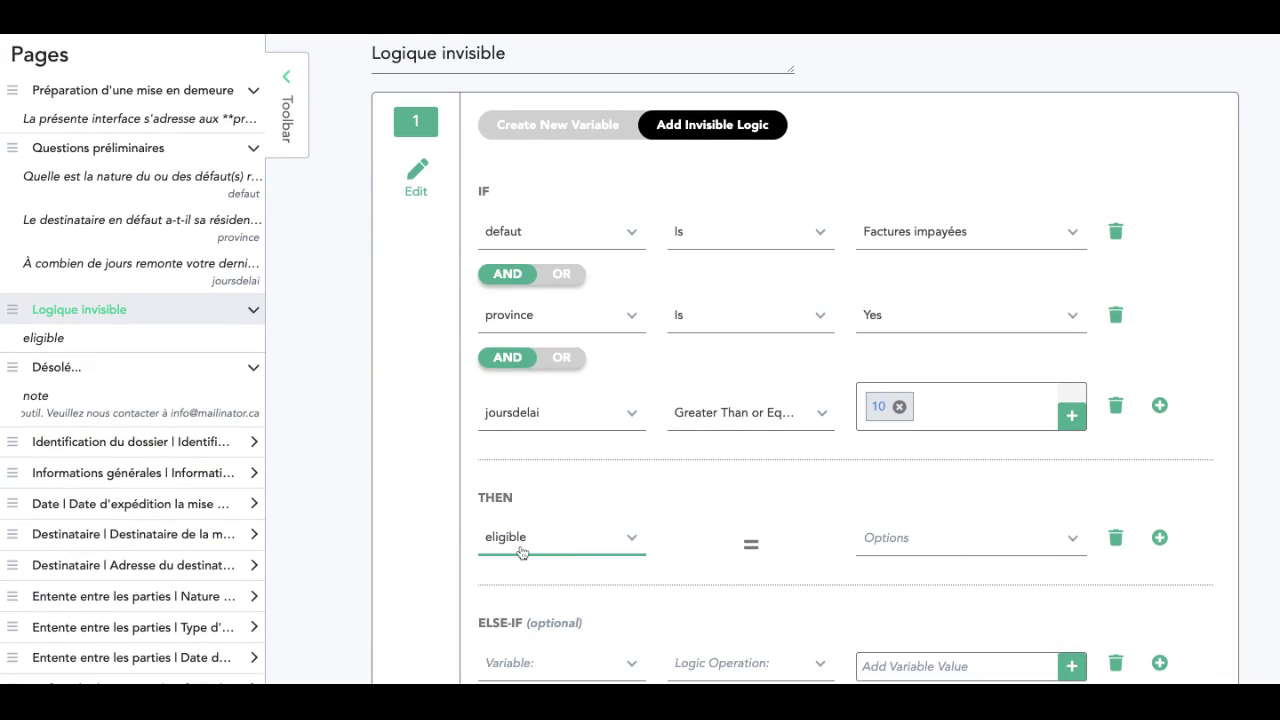
{"action": "left_click", "coordinate": [923, 537]}
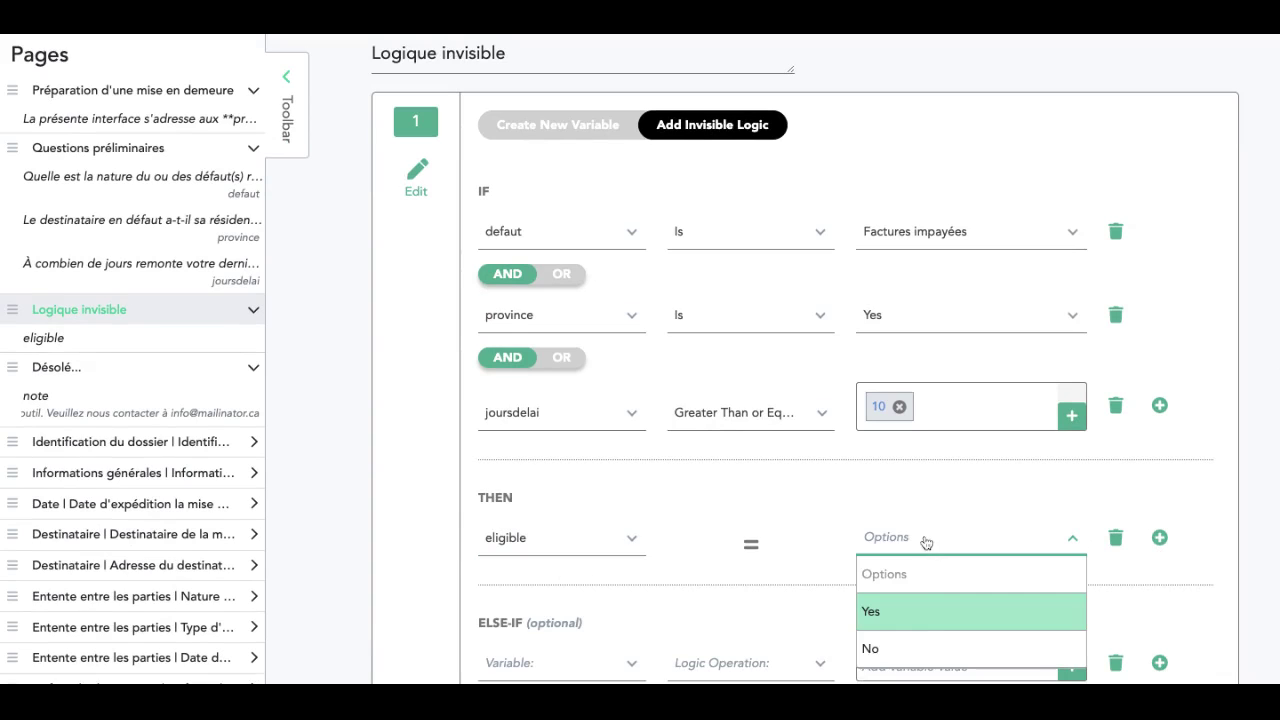
{"action": "left_click", "coordinate": [929, 611]}
Step: Set the ELSE result of the invisible logic so that eligible equals No
{"action": "scroll", "coordinate": [735, 540], "scroll_direction": "down", "scroll_amount": 1}
{"action": "scroll", "coordinate": [733, 540], "scroll_direction": "down", "scroll_amount": 3}
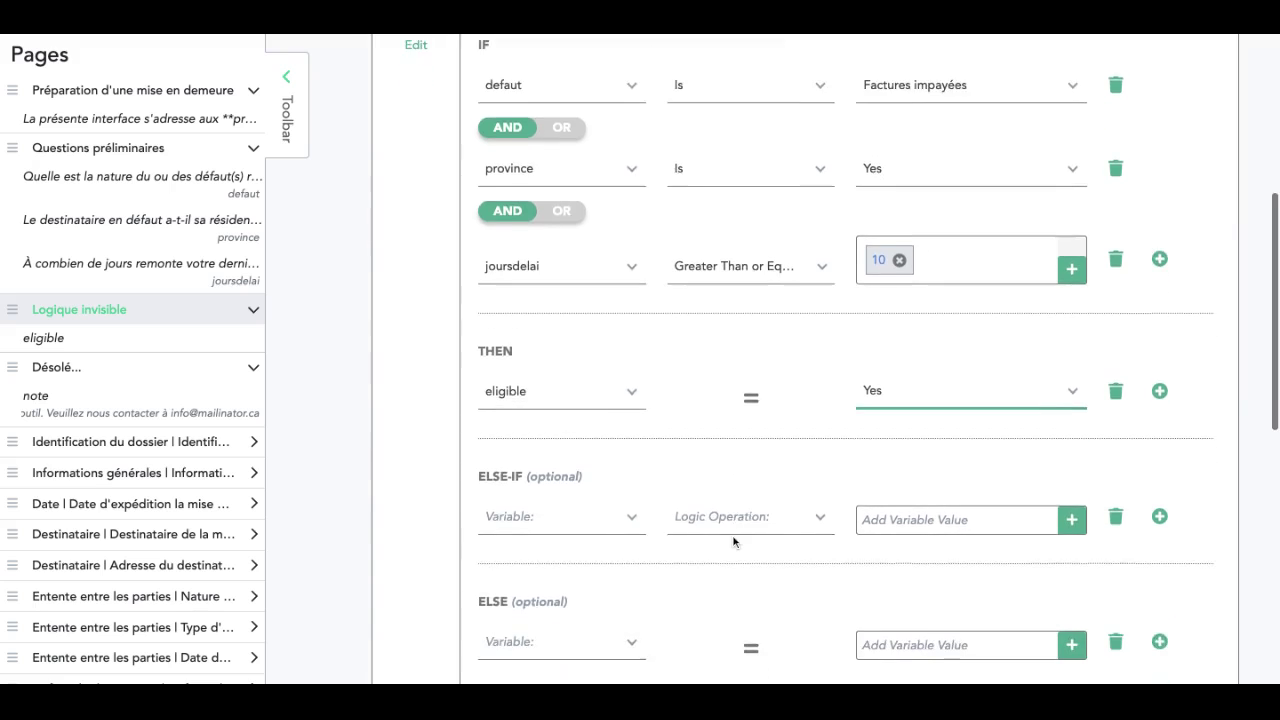
{"action": "left_click", "coordinate": [553, 510]}
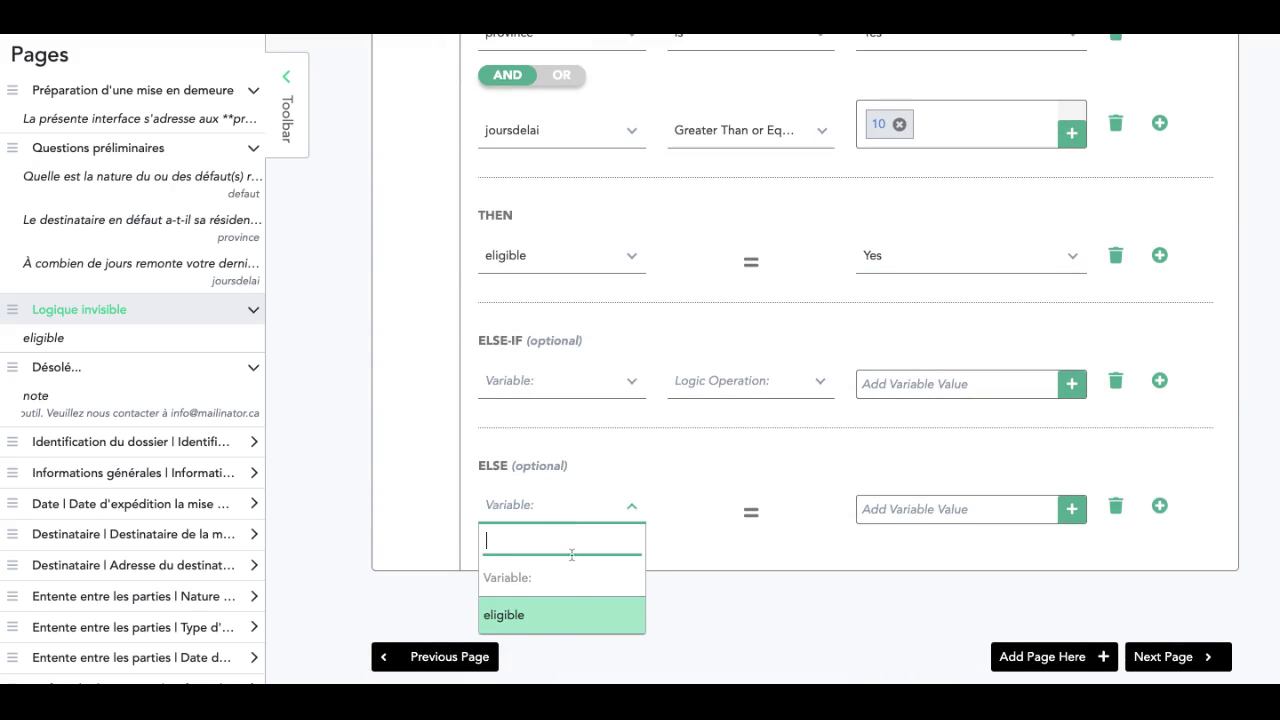
{"action": "left_click", "coordinate": [571, 612]}
{"action": "left_click", "coordinate": [921, 515]}
{"action": "left_click", "coordinate": [916, 620]}
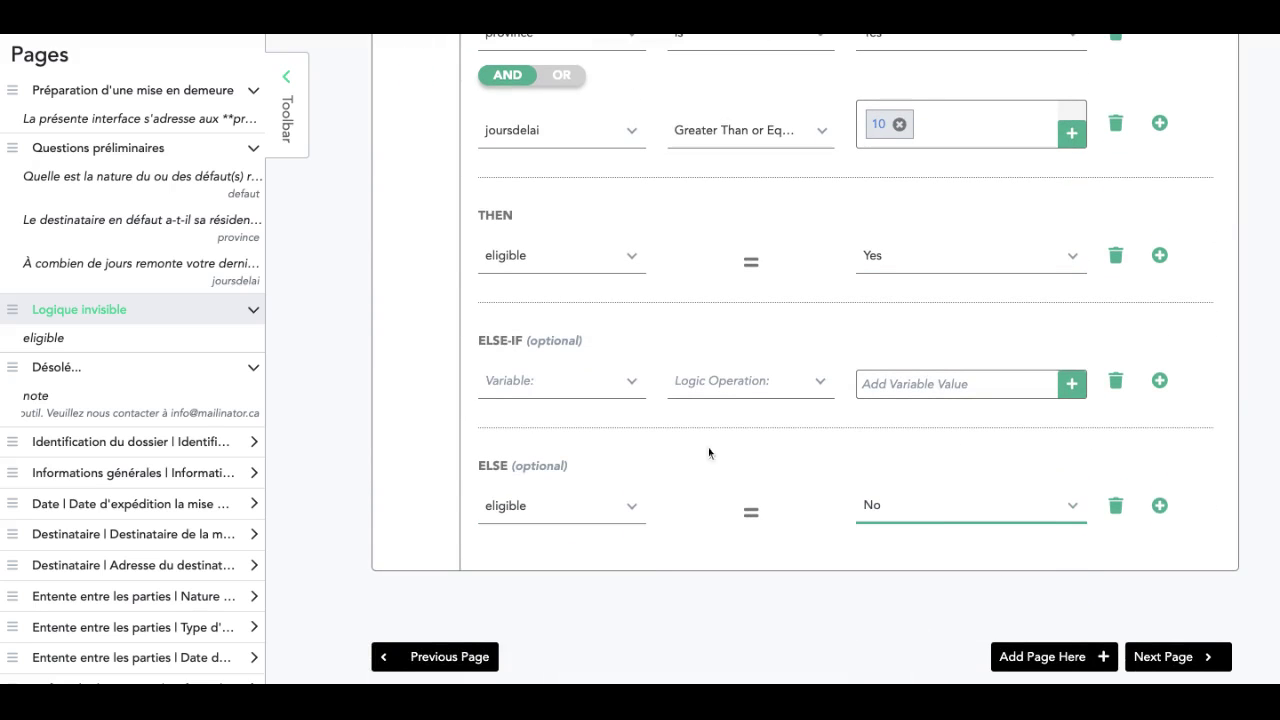
Step: Open the Désolé... page and examine its kickout question's message and type
{"action": "scroll", "coordinate": [1140, 462], "scroll_direction": "up", "scroll_amount": 2}
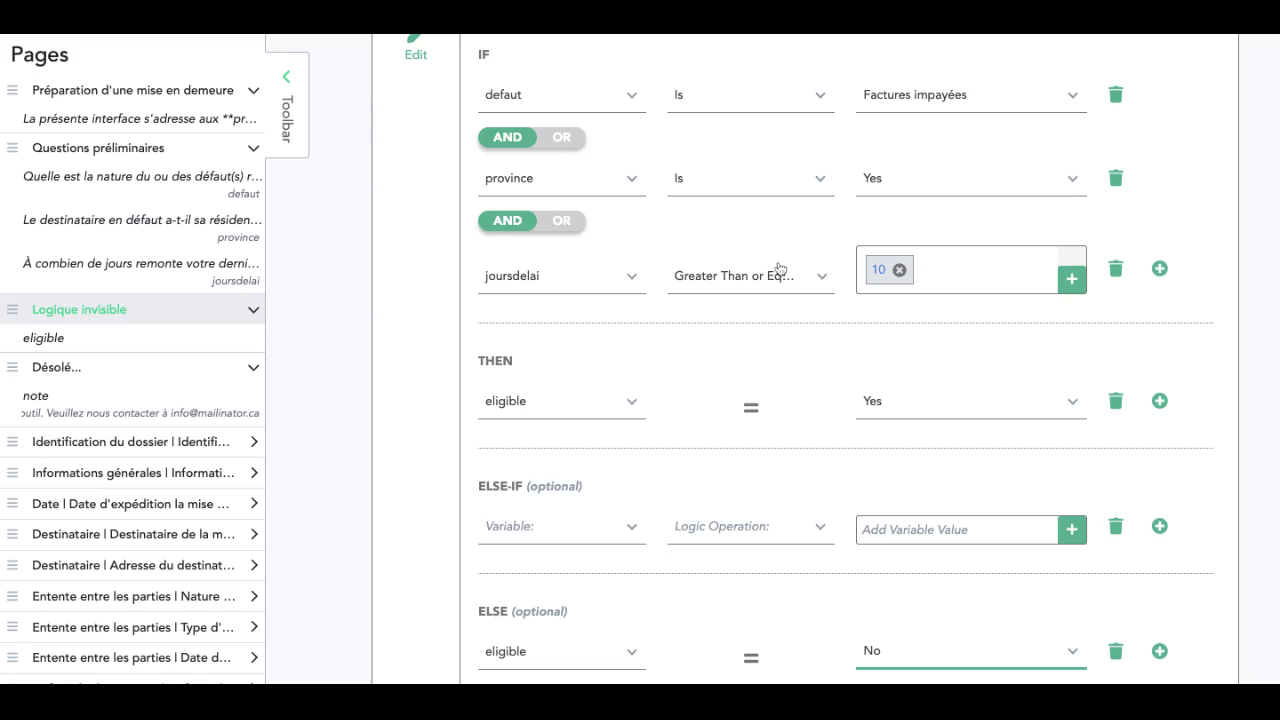
{"action": "scroll", "coordinate": [449, 334], "scroll_direction": "up", "scroll_amount": 5}
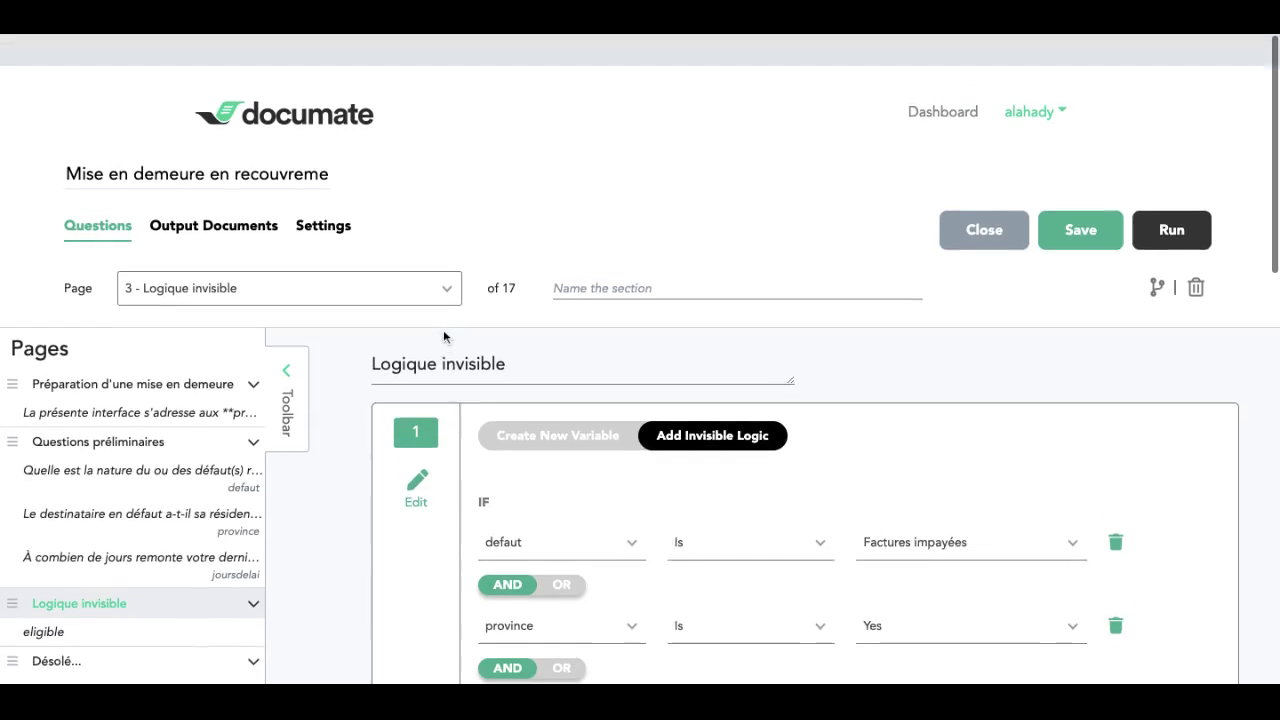
{"action": "left_click", "coordinate": [130, 630]}
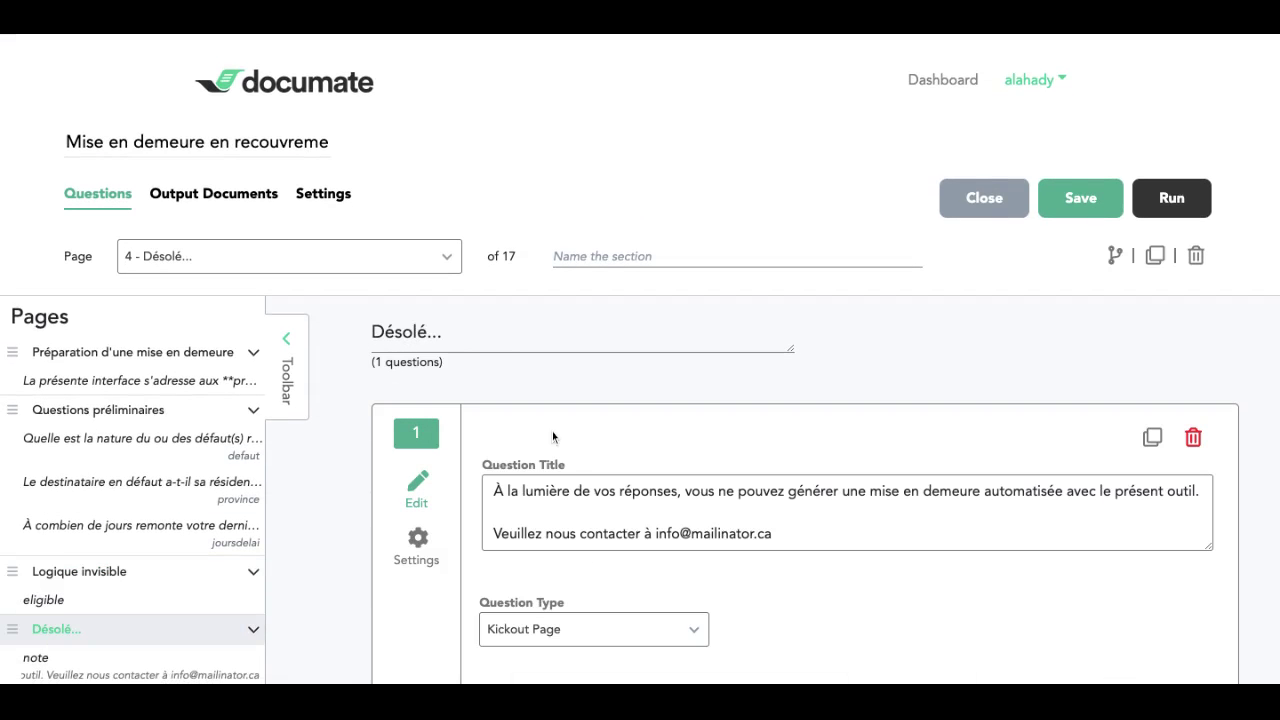
{"action": "scroll", "coordinate": [552, 431], "scroll_direction": "down", "scroll_amount": 2}
{"action": "scroll", "coordinate": [552, 431], "scroll_direction": "up", "scroll_amount": 1}
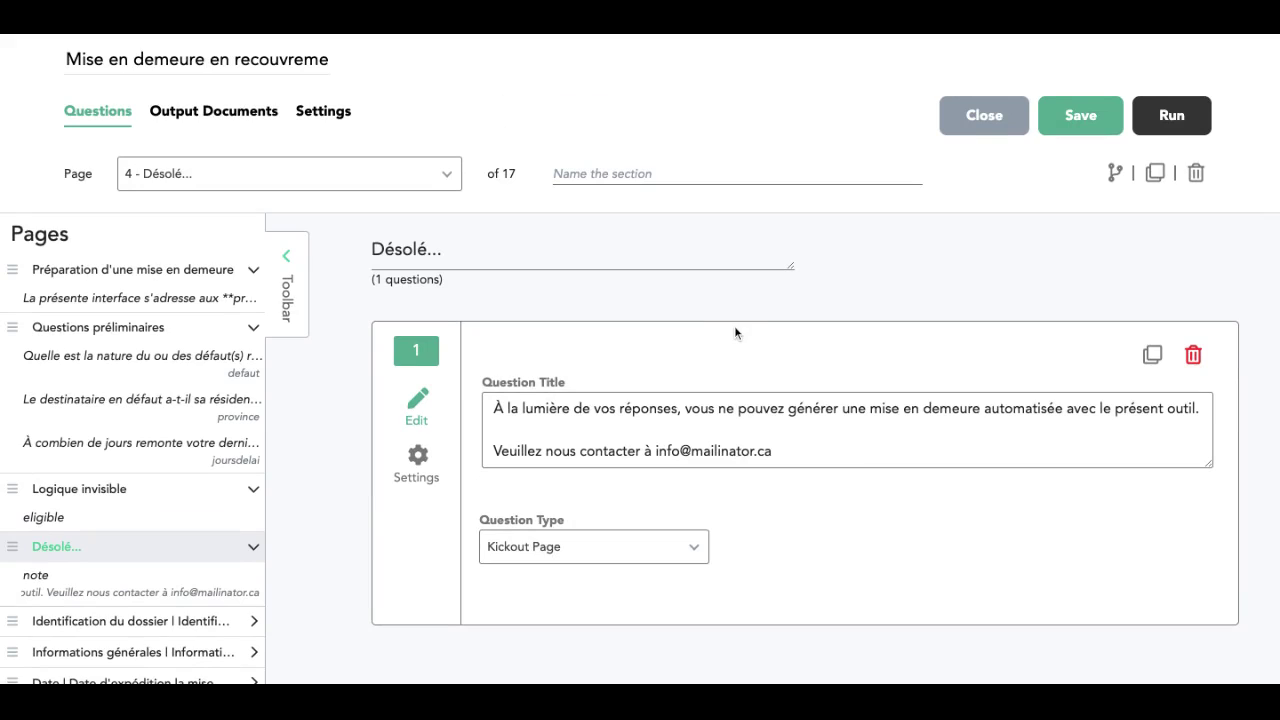
{"action": "left_click", "coordinate": [792, 455]}
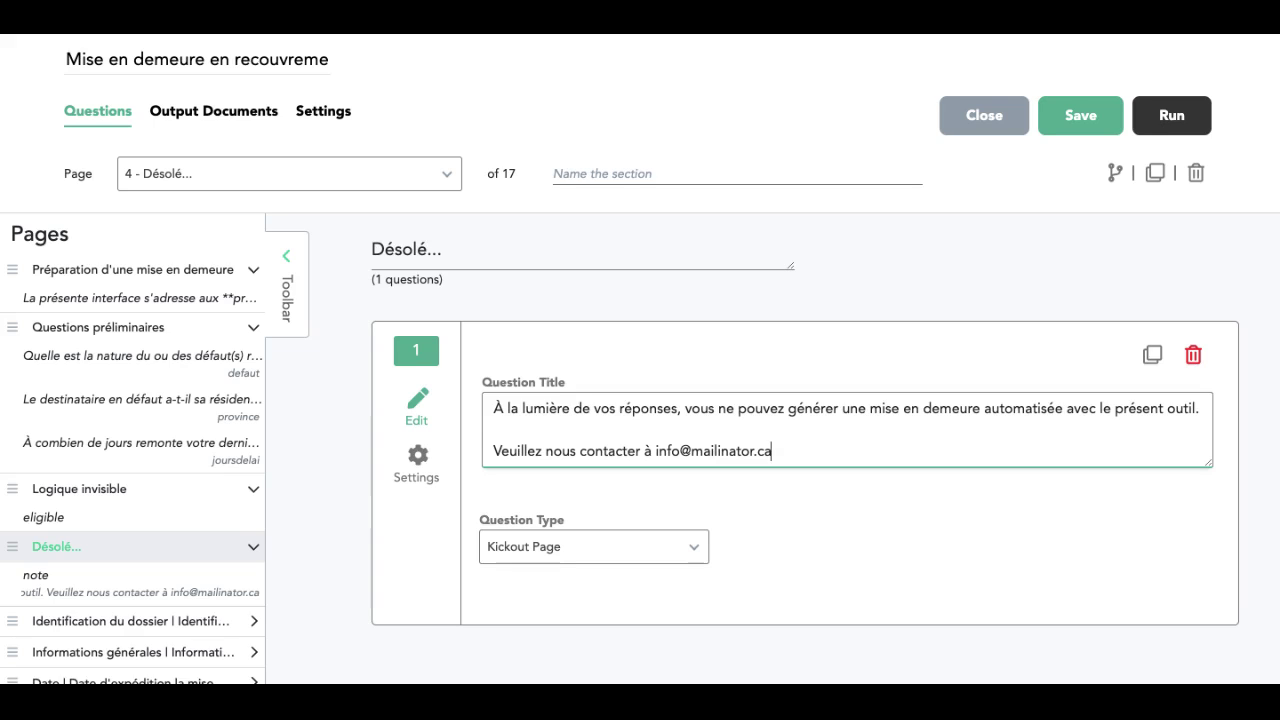
Step: Add page logic to the Désolé... page so that it uses Show if with eligible is No
{"action": "left_click", "coordinate": [1115, 173]}
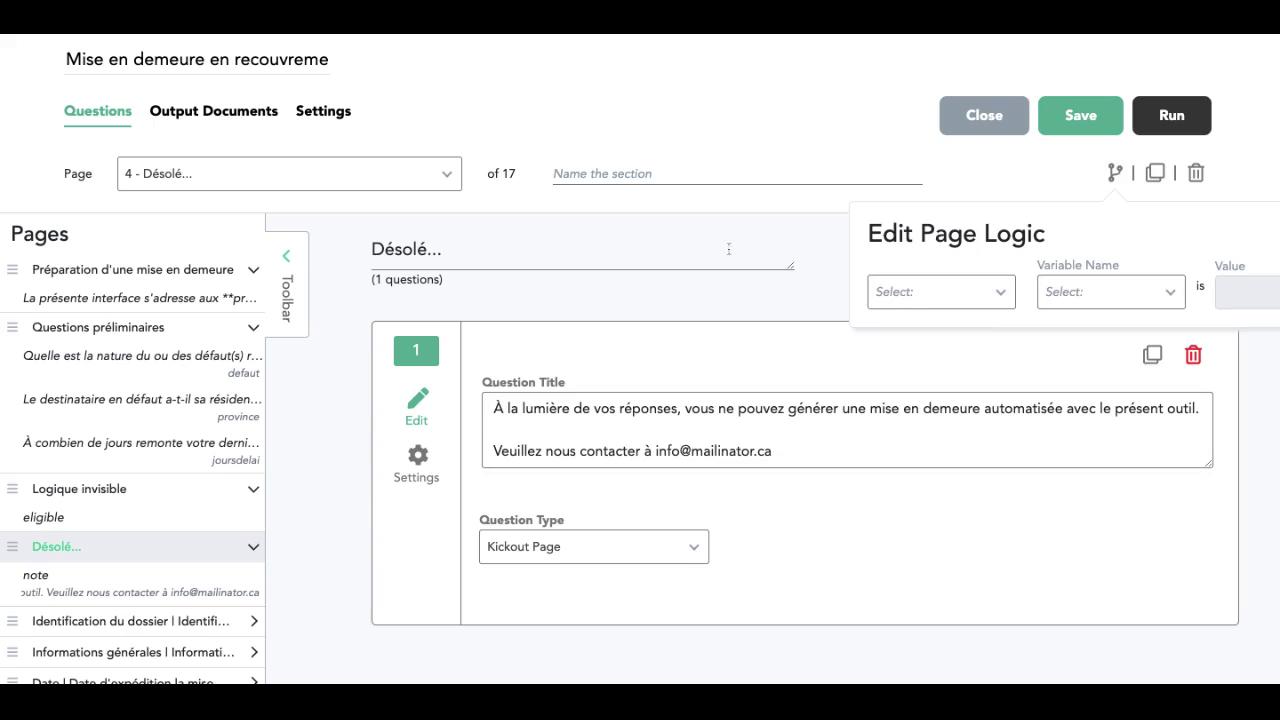
{"action": "left_click", "coordinate": [920, 292]}
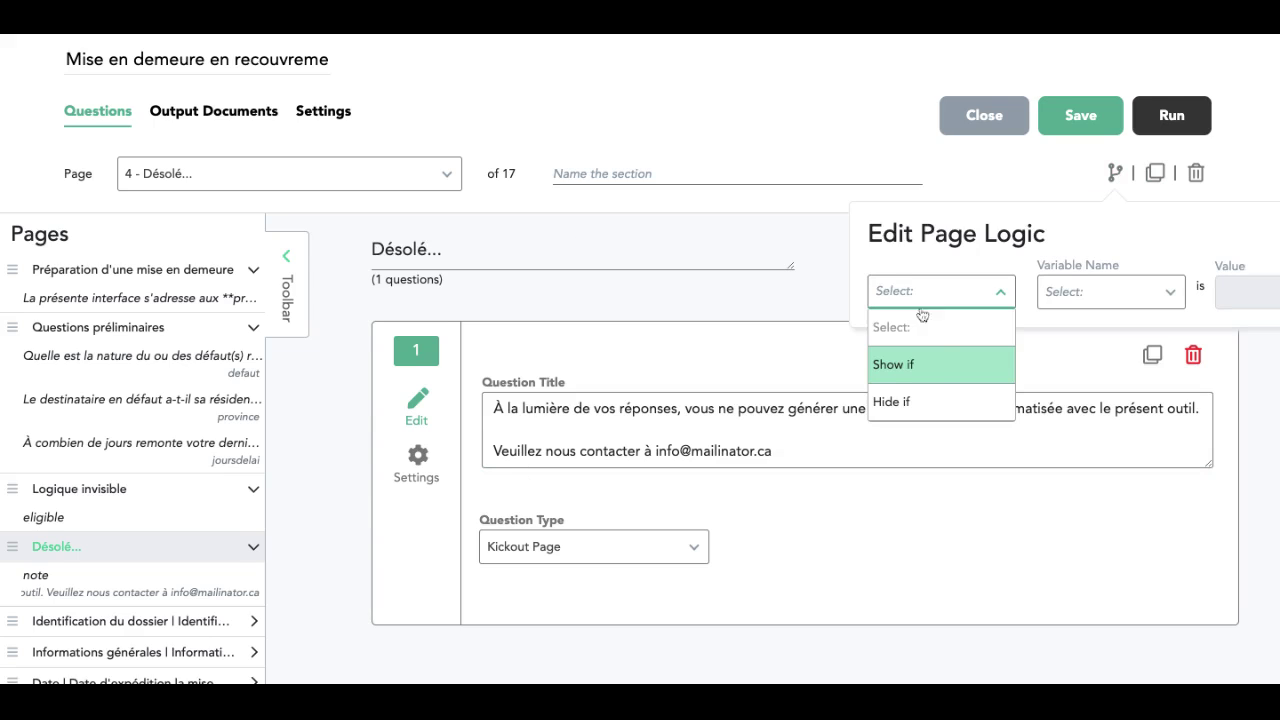
{"action": "left_click", "coordinate": [935, 366]}
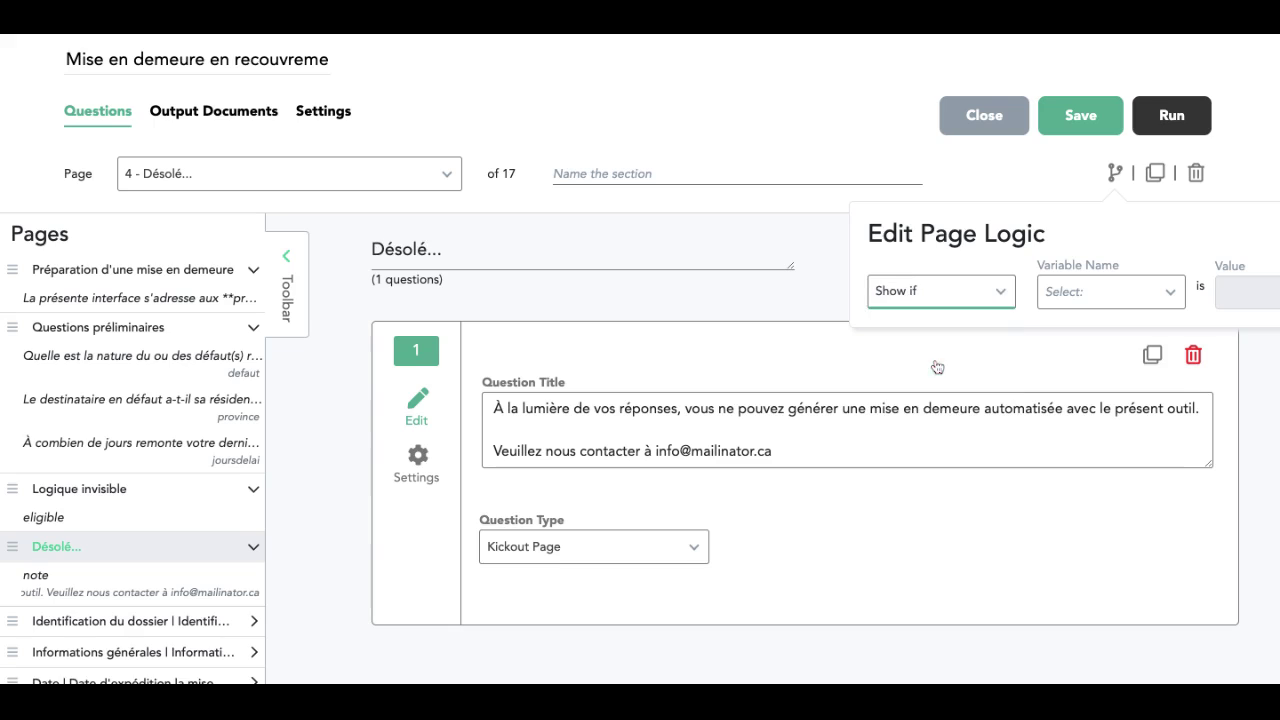
{"action": "left_click", "coordinate": [1092, 297]}
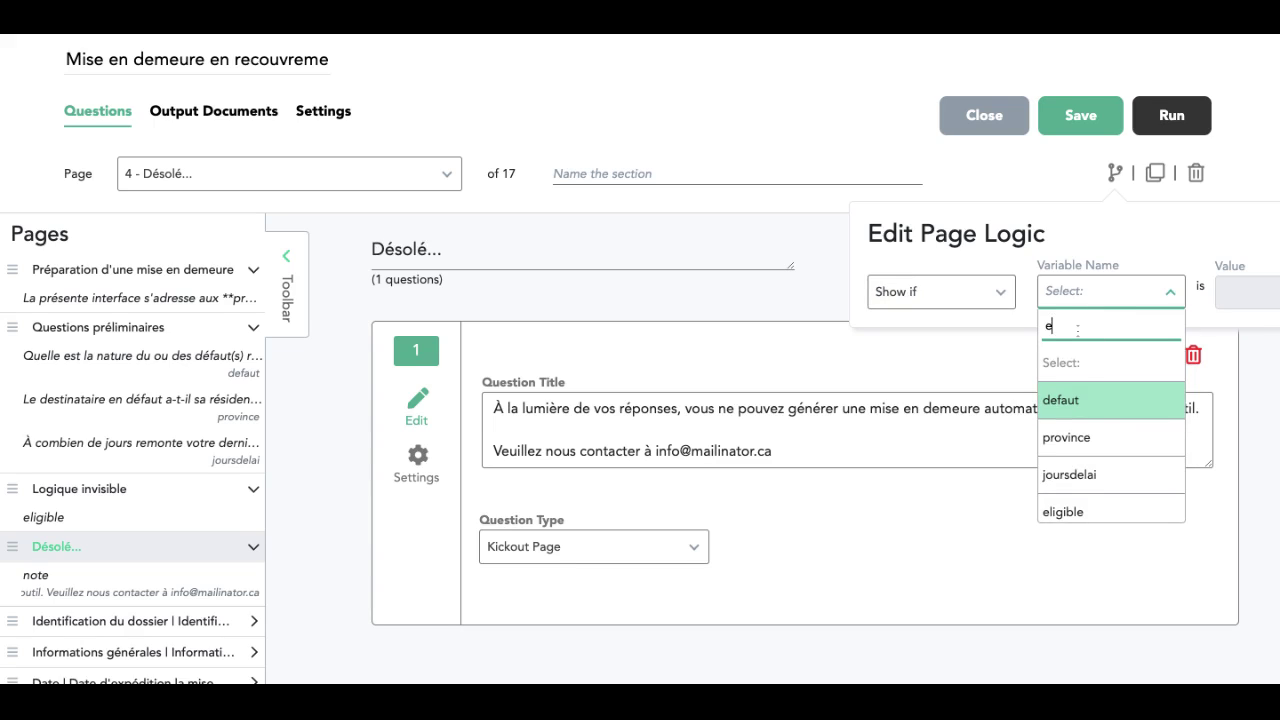
{"action": "type", "text": "ez g"}
{"action": "key", "text": "Escape"}
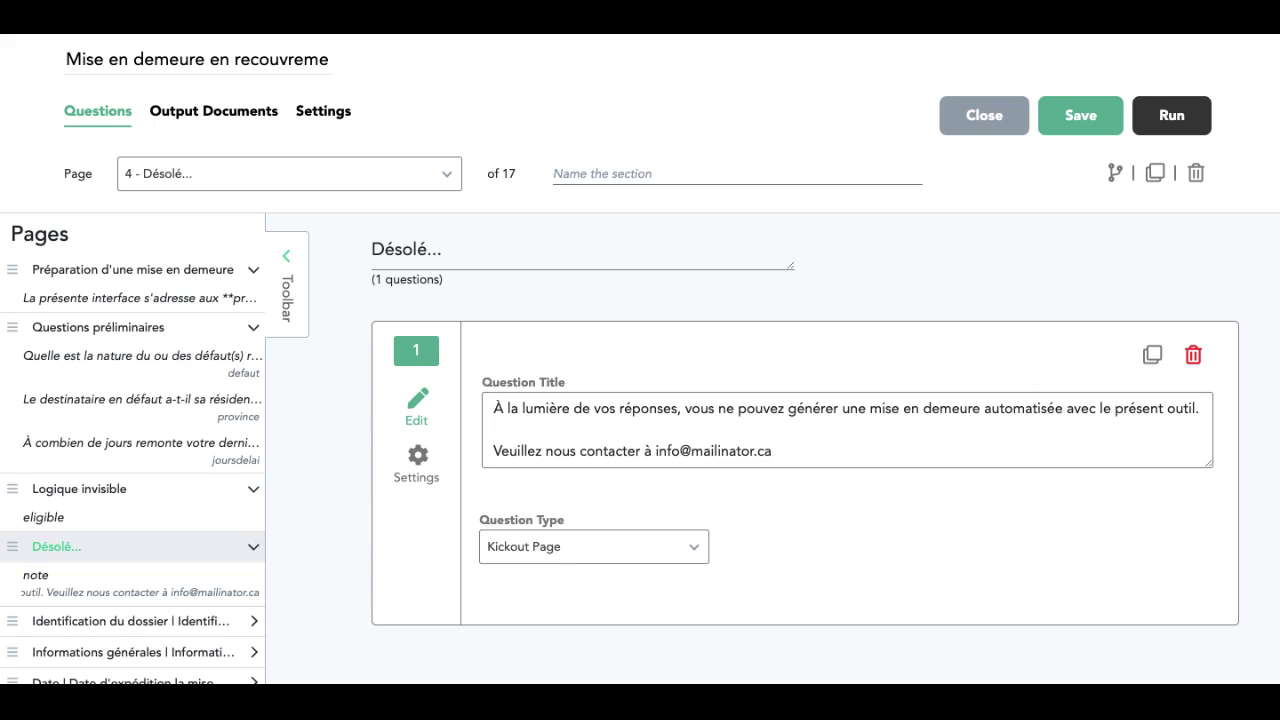
{"action": "left_click", "coordinate": [1115, 172]}
{"action": "left_click", "coordinate": [1088, 297]}
{"action": "type", "text": "eli"}
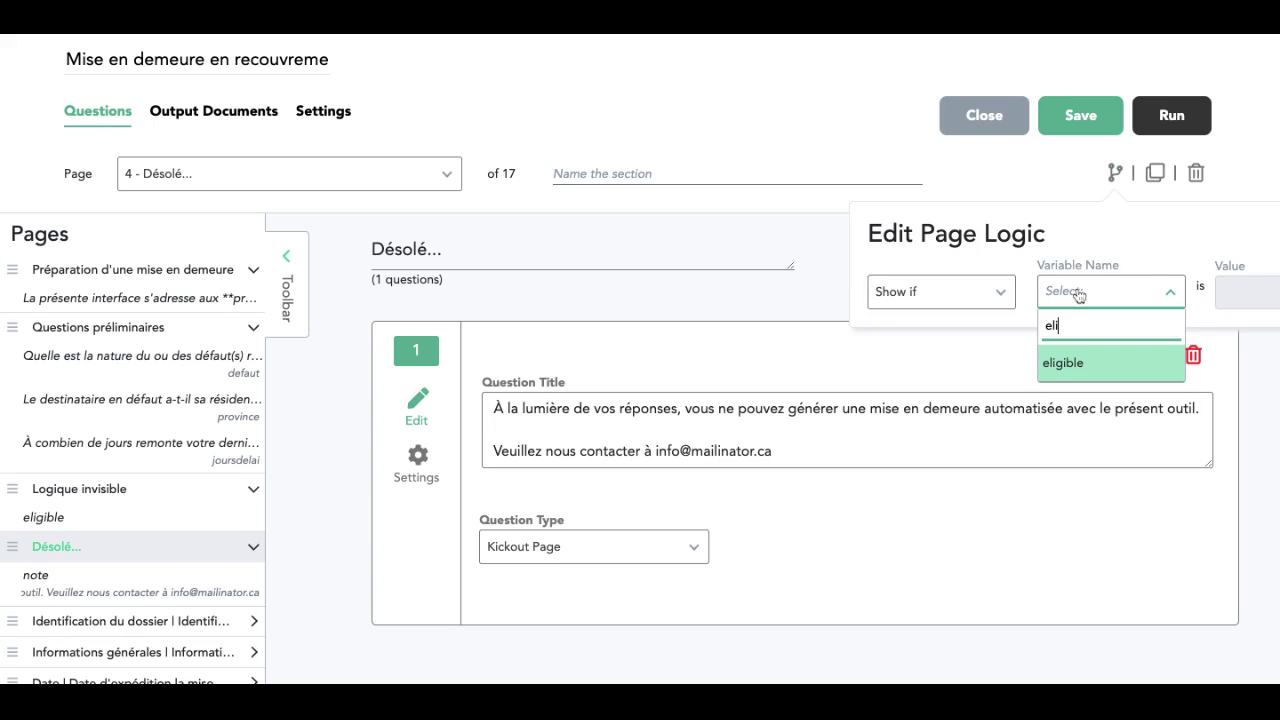
{"action": "left_click", "coordinate": [1068, 372]}
{"action": "left_click", "coordinate": [1245, 291]}
{"action": "left_click", "coordinate": [1247, 400]}
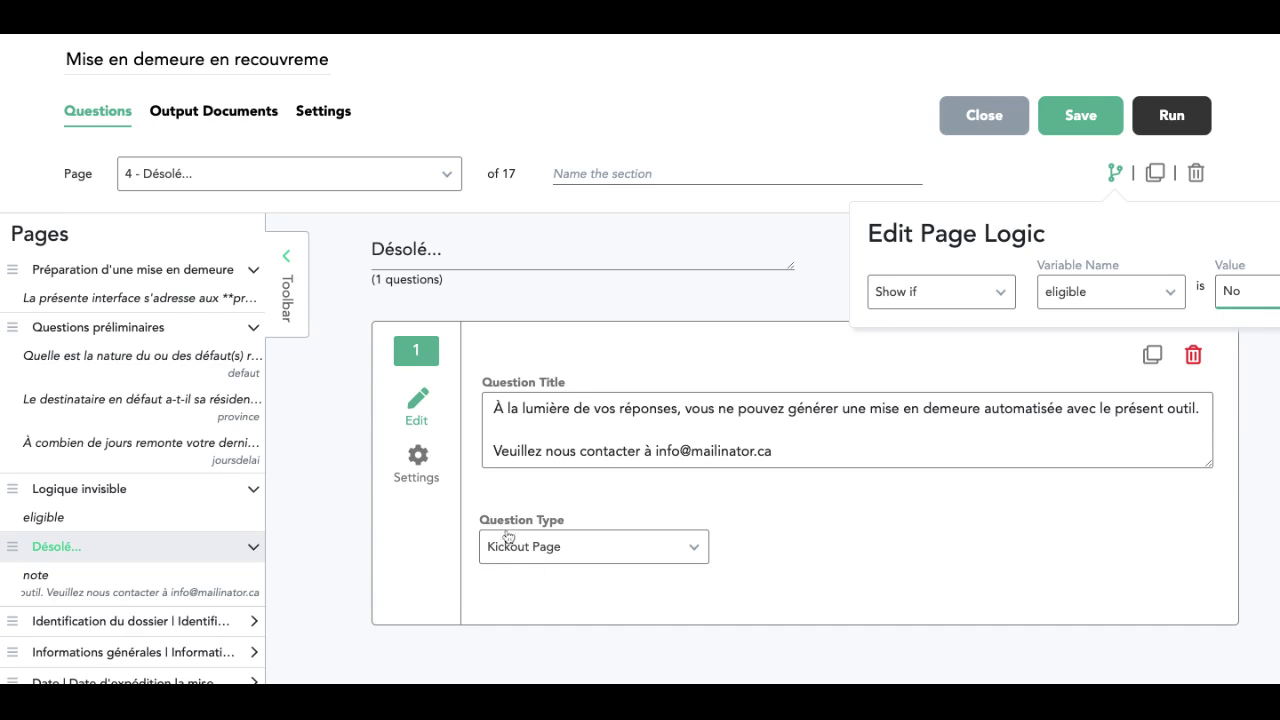
{"action": "scroll", "coordinate": [683, 523], "scroll_direction": "down", "scroll_amount": 2}
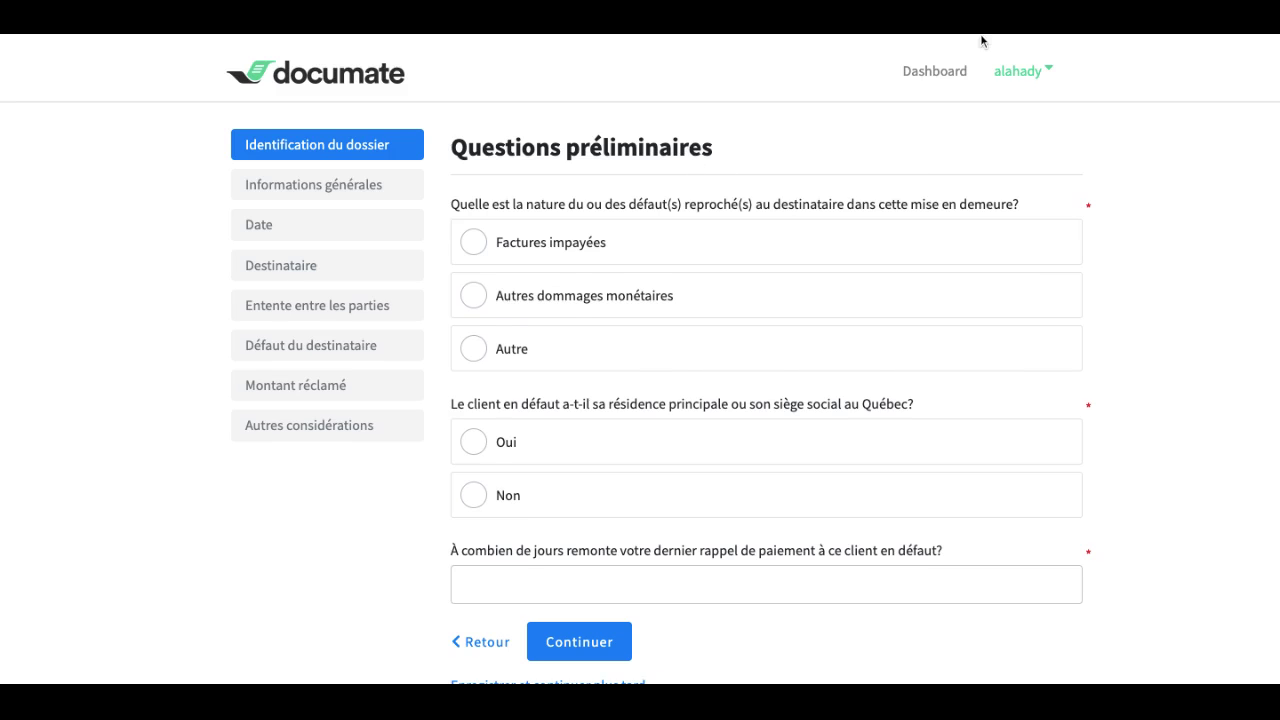
Step: Test the running workflow's preliminary questions with Autres dommages monétaires, Non and 6 days, and submit the answers
{"action": "scroll", "coordinate": [981, 41], "scroll_direction": "up", "scroll_amount": 1}
{"action": "scroll", "coordinate": [1002, 221], "scroll_direction": "down", "scroll_amount": 1}
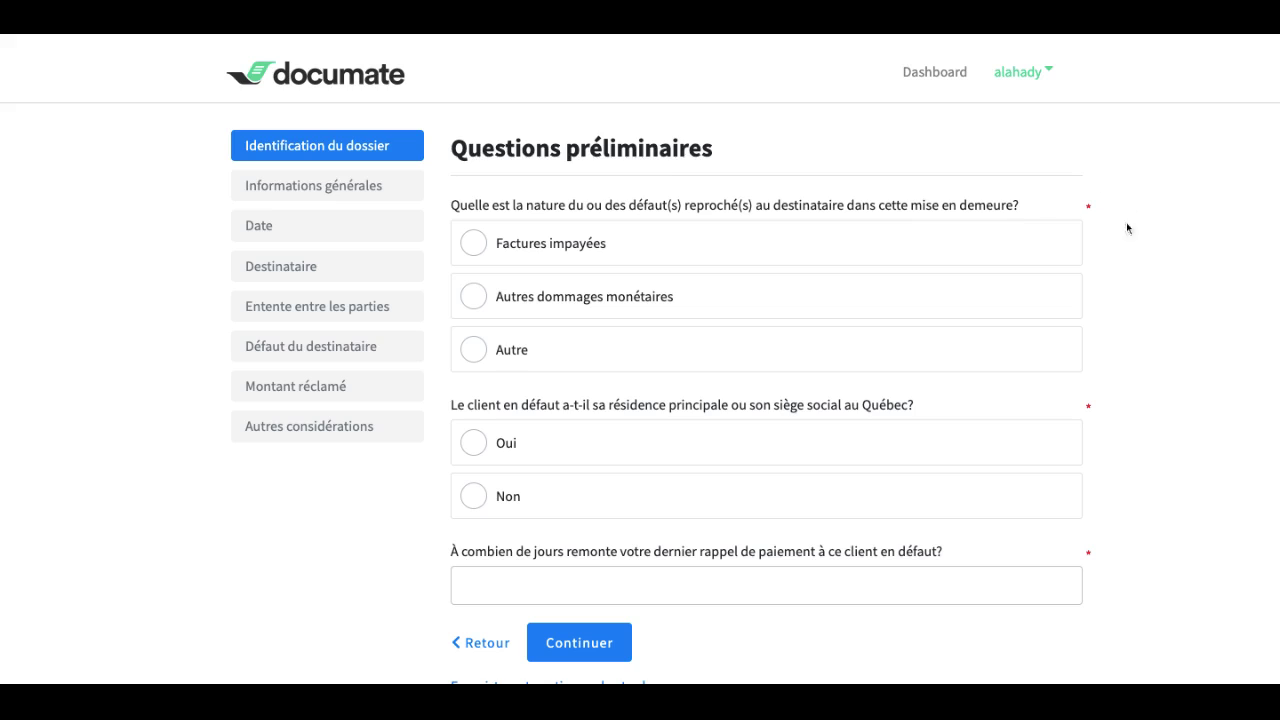
{"action": "left_click", "coordinate": [960, 301]}
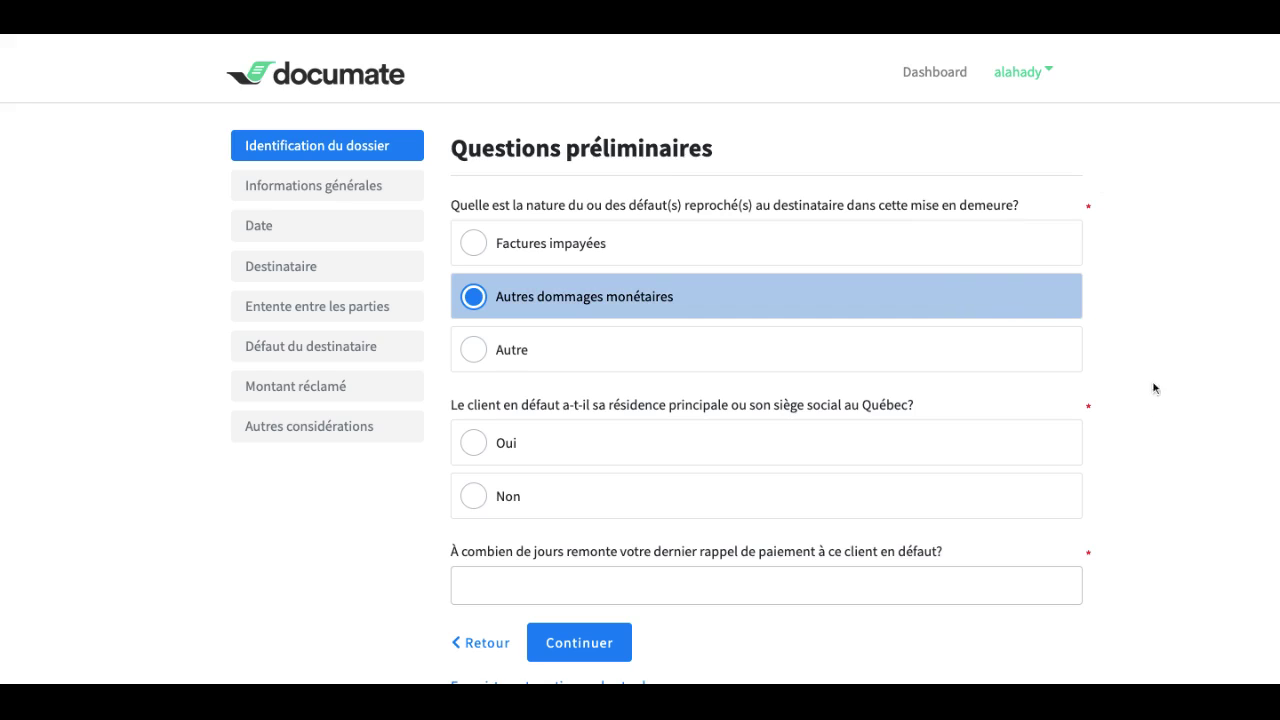
{"action": "left_click", "coordinate": [1004, 513]}
{"action": "scroll", "coordinate": [1004, 513], "scroll_direction": "down", "scroll_amount": 1}
{"action": "left_click", "coordinate": [672, 500]}
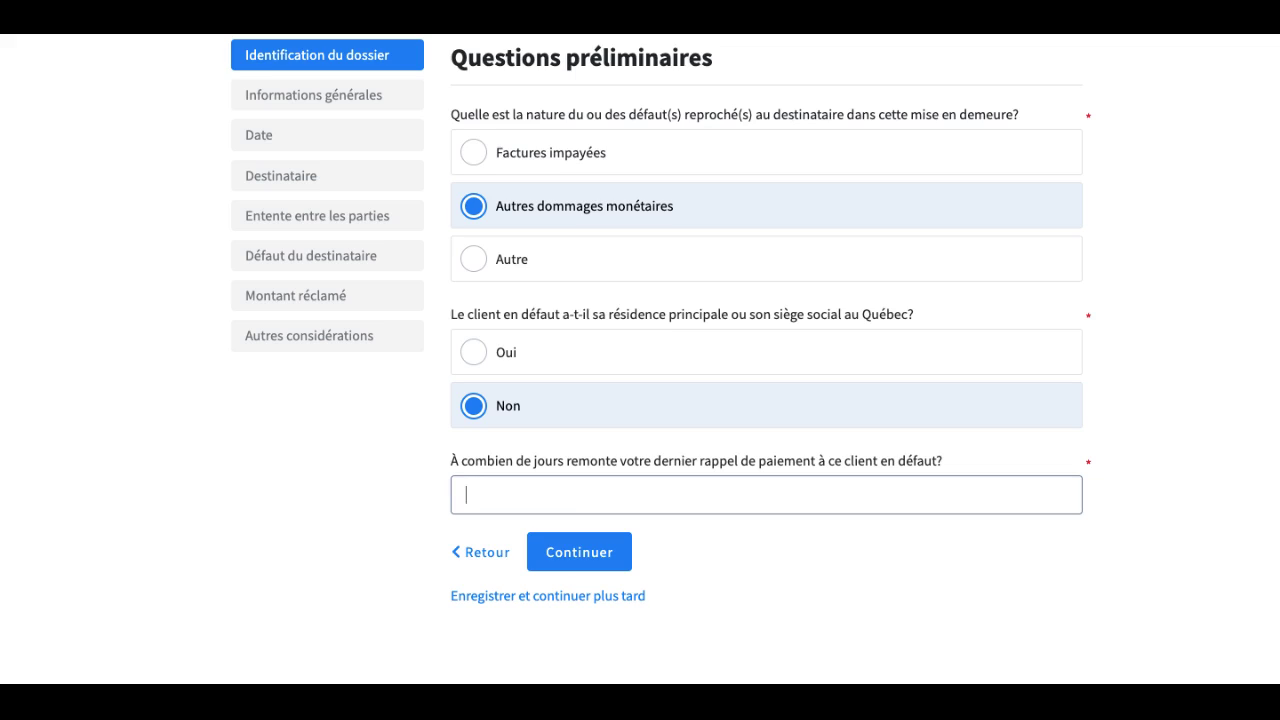
{"action": "type", "text": "6"}
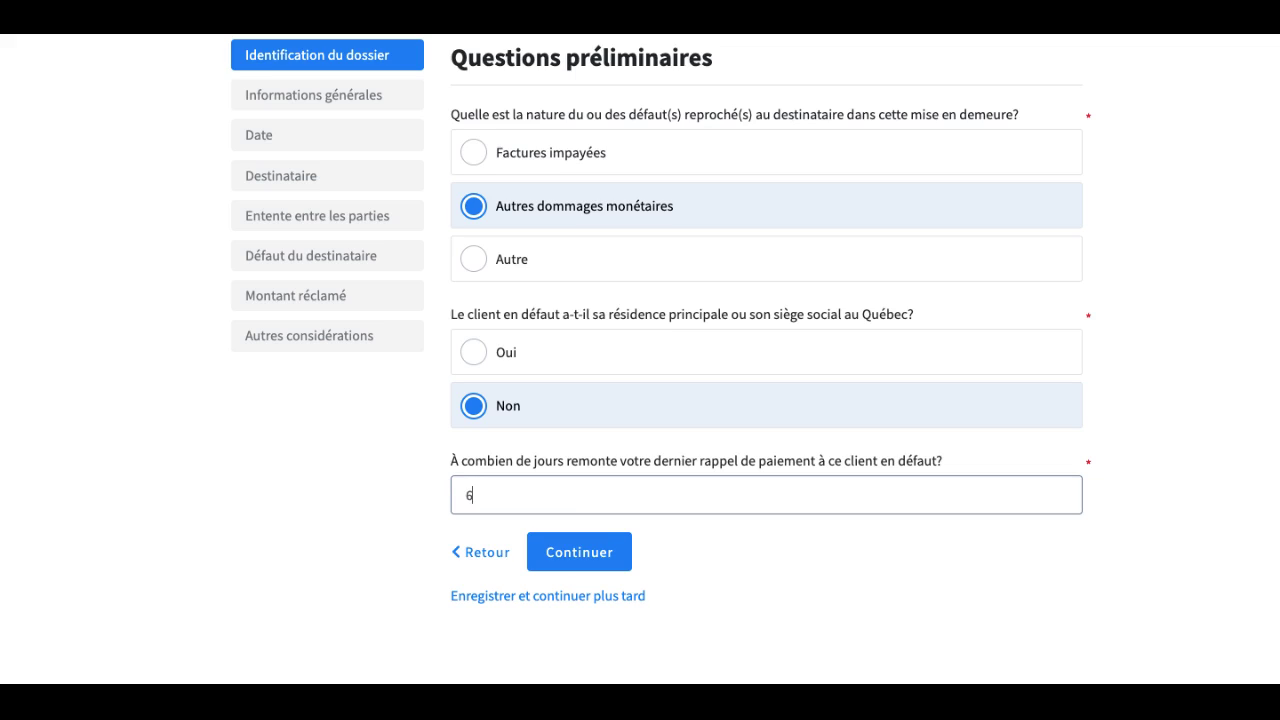
{"action": "left_click", "coordinate": [607, 547]}
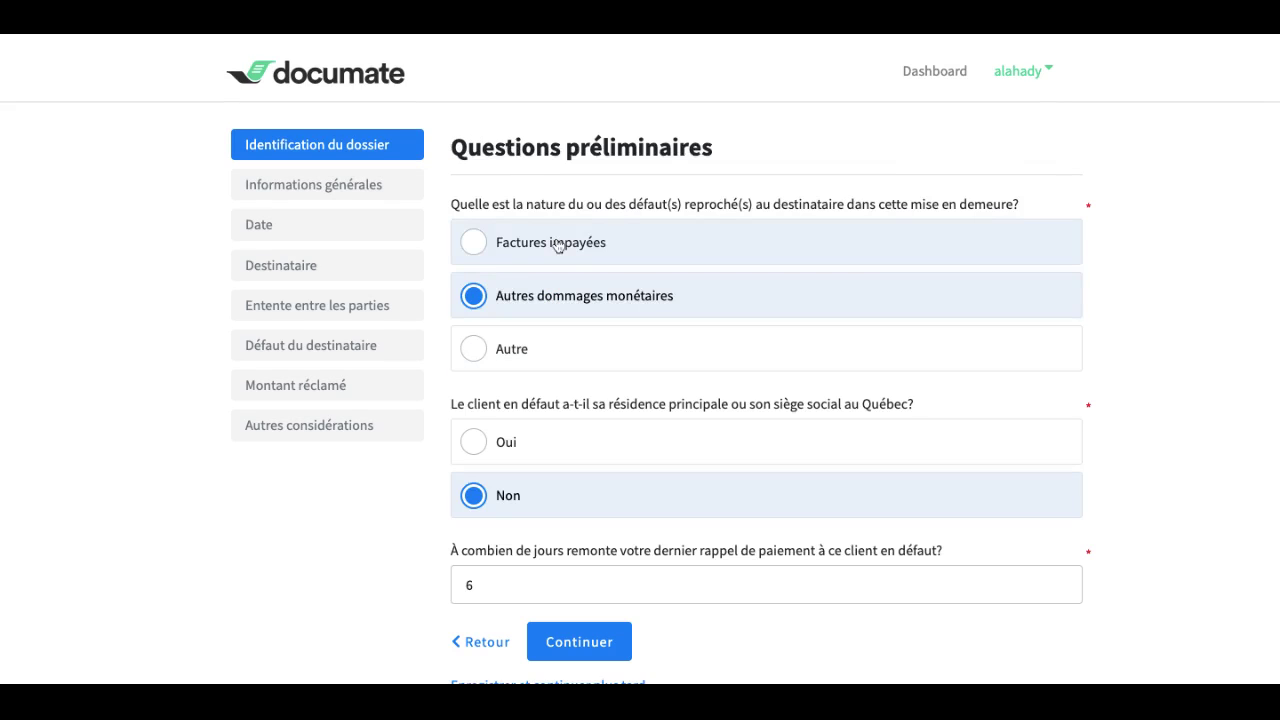
Step: Change the preliminary answers to Factures impayées, Oui and 10 days, and continue to the following page
{"action": "left_click", "coordinate": [530, 242]}
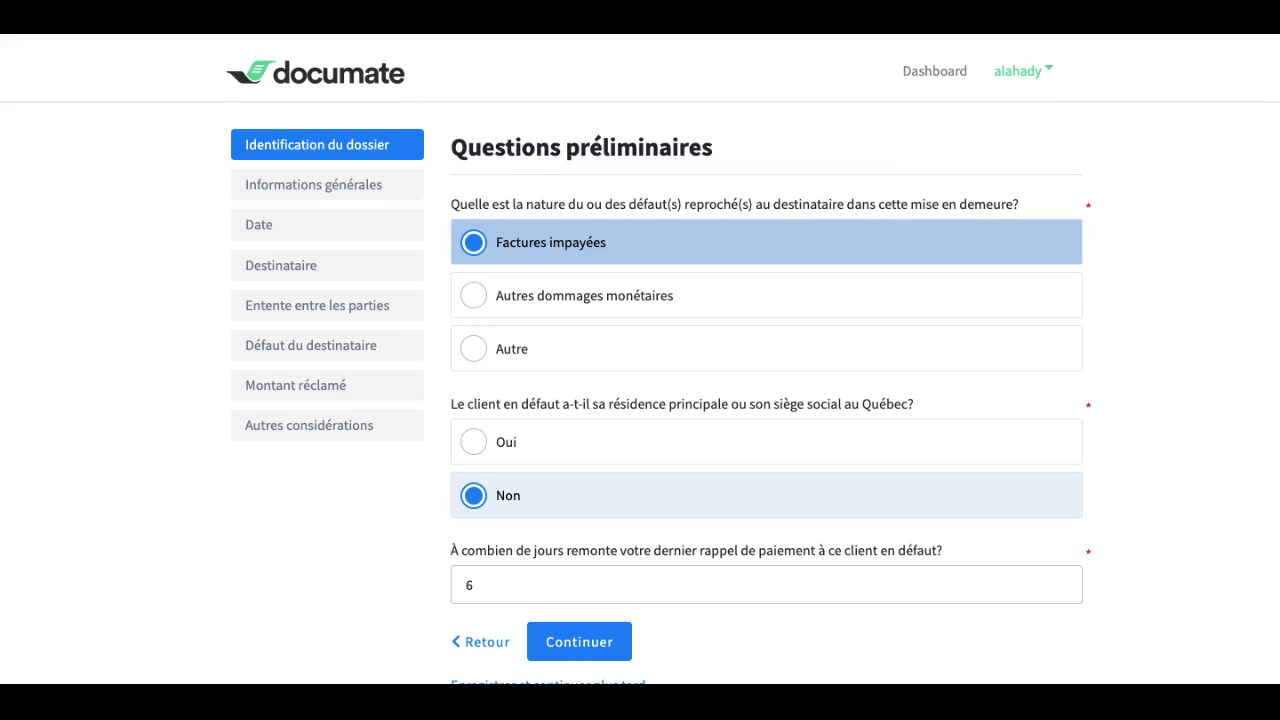
{"action": "left_click", "coordinate": [669, 449]}
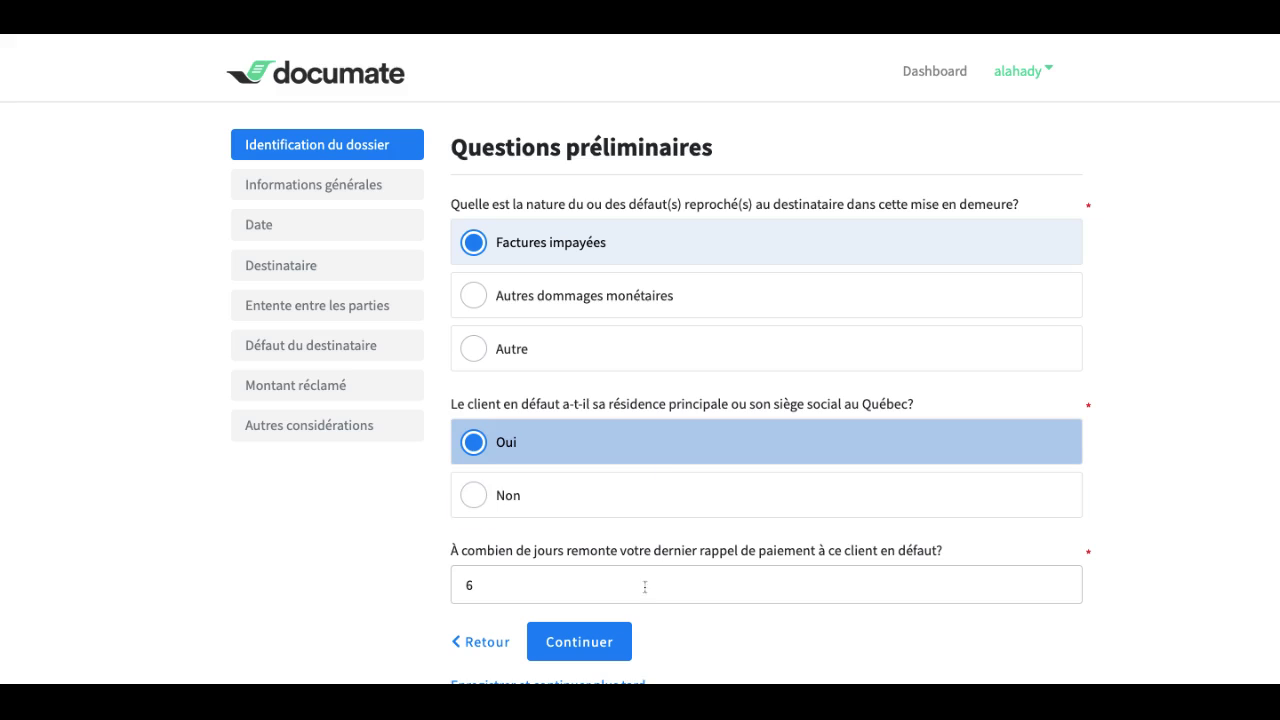
{"action": "left_click", "coordinate": [603, 596]}
{"action": "key", "text": "BackSpace"}
{"action": "type", "text": "1"}
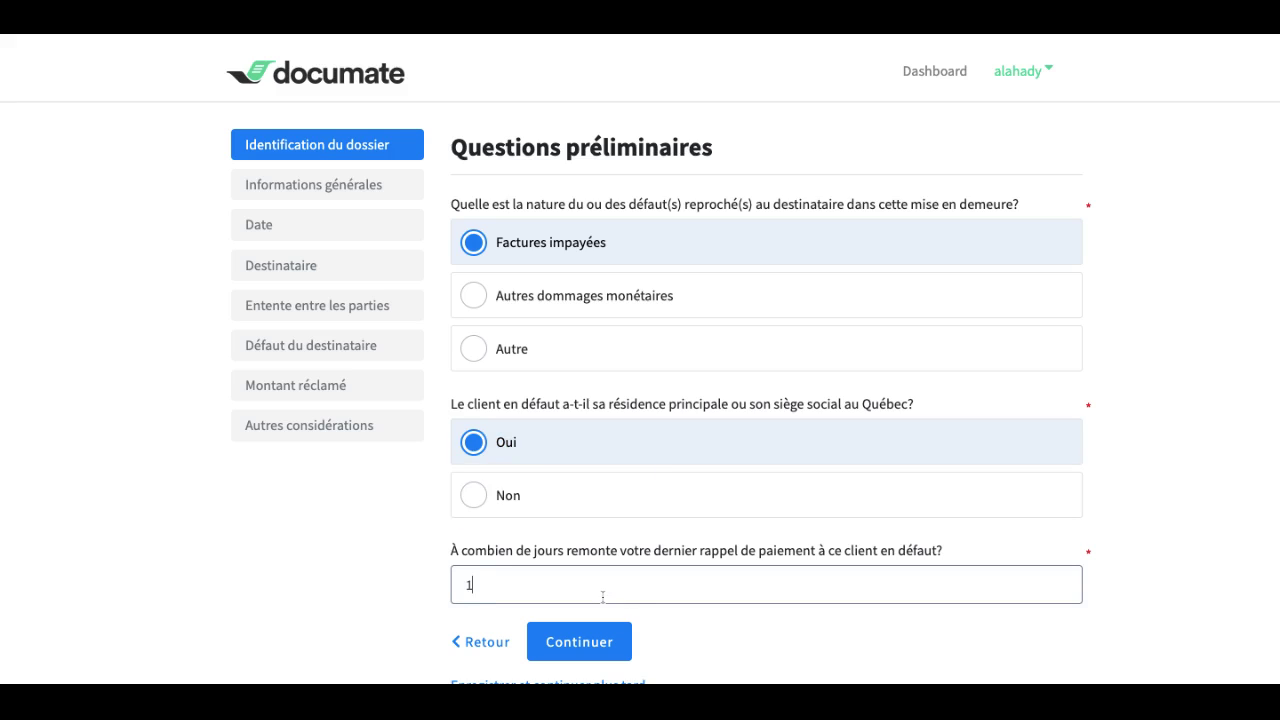
{"action": "type", "text": "0"}
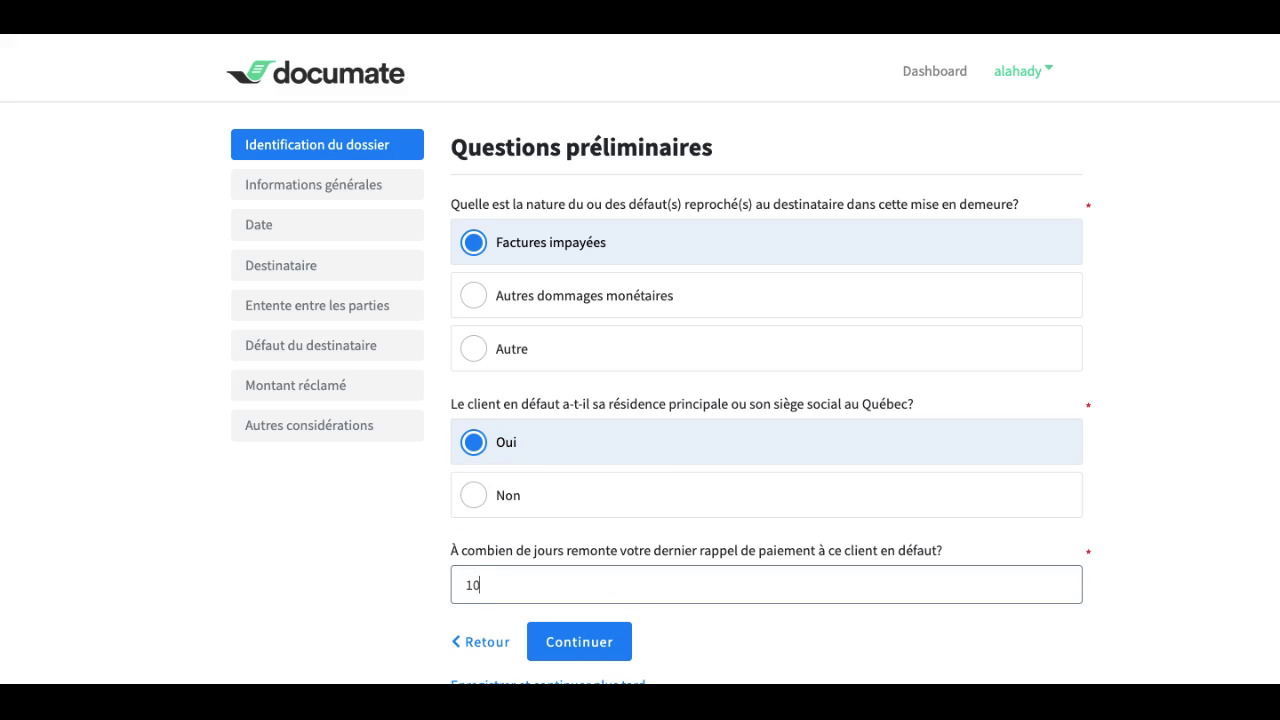
{"action": "left_click", "coordinate": [600, 648]}
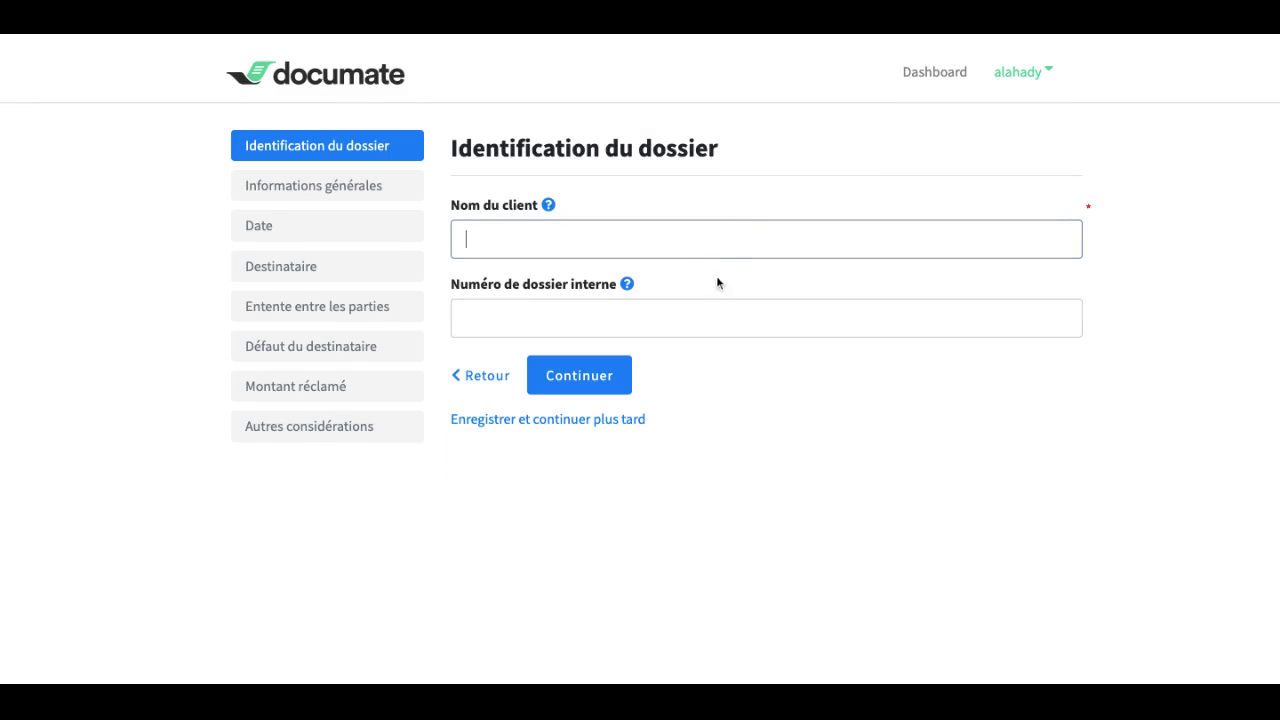